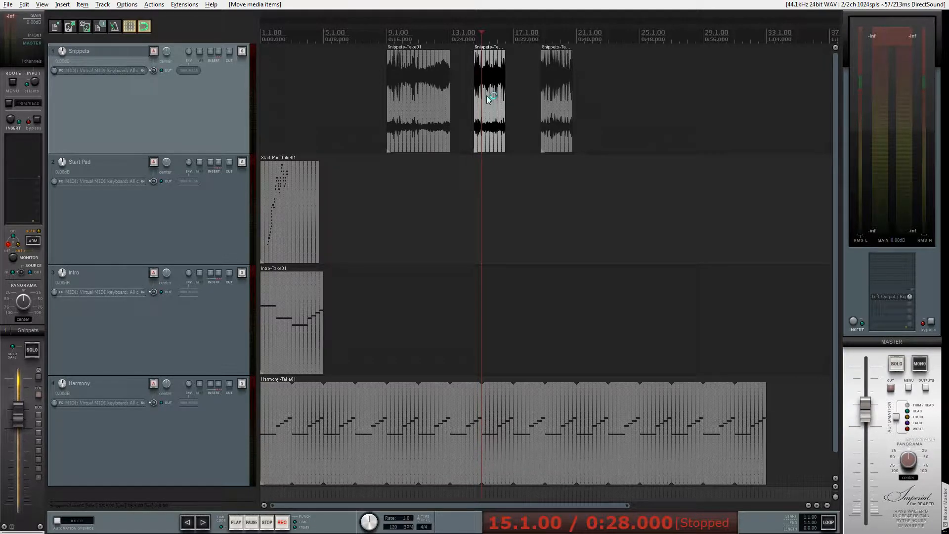
Undo the recent splits and moves on the Snippets track back to one whole item.
key(ctrl+z)
key(ctrl+z)
key(ctrl+z)
key(ctrl+z)
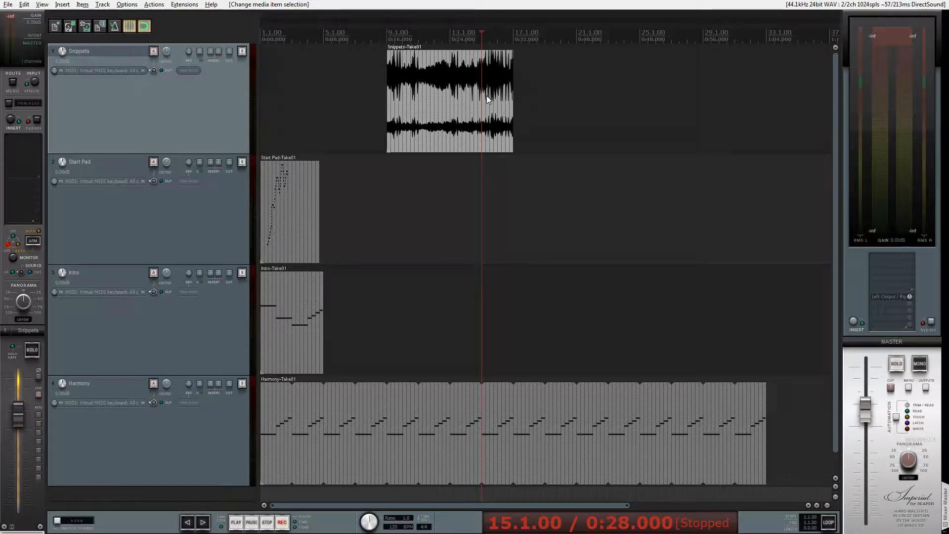
Assign the S shortcut to the action "Item: Split item under mouse cursor", overriding its existing mapping.
key(question)
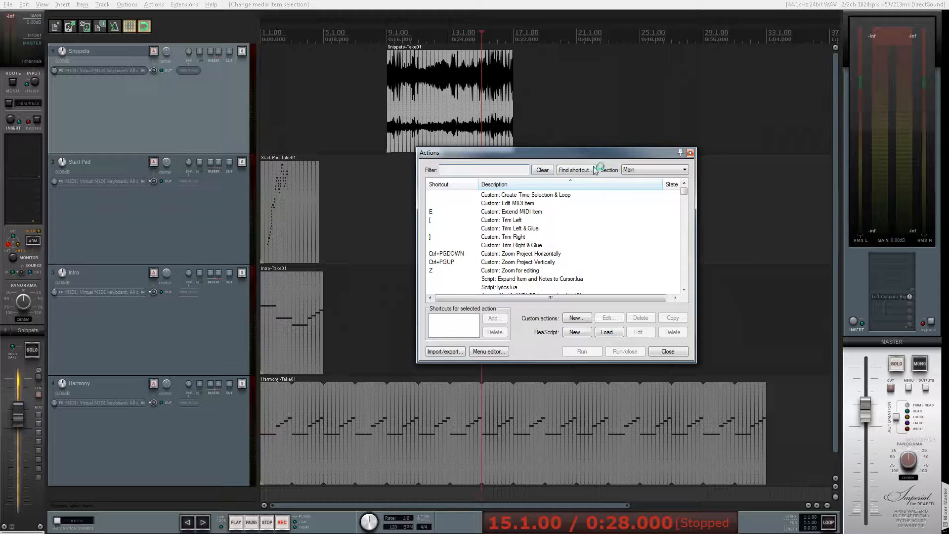
click(575, 170)
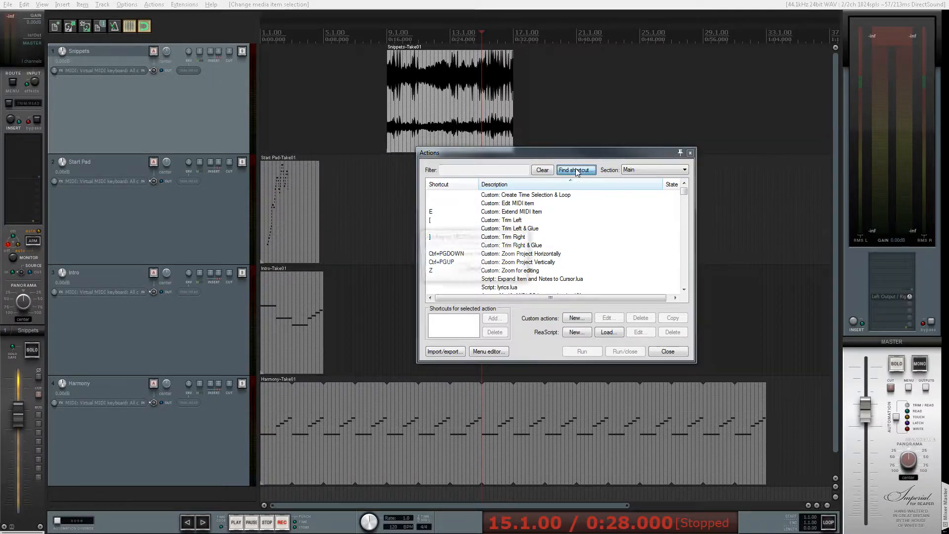
key(s)
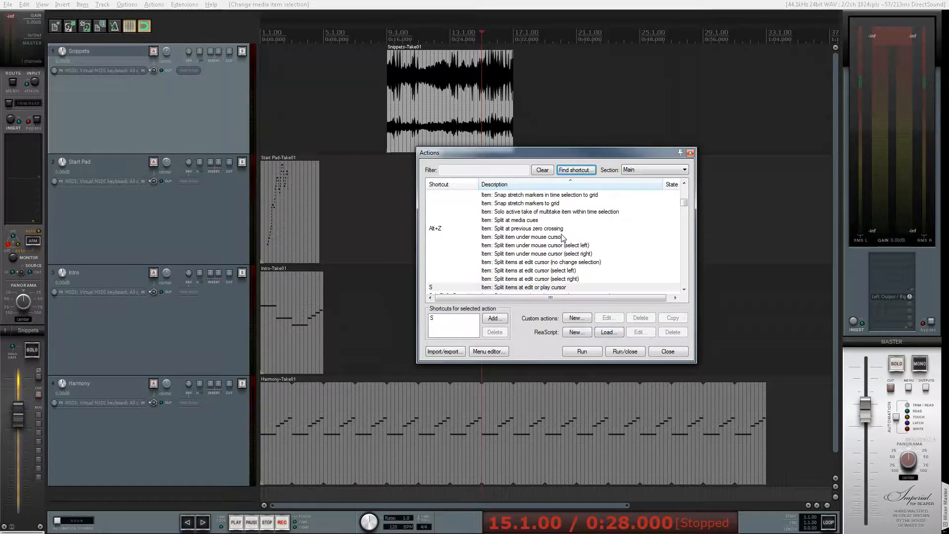
click(523, 239)
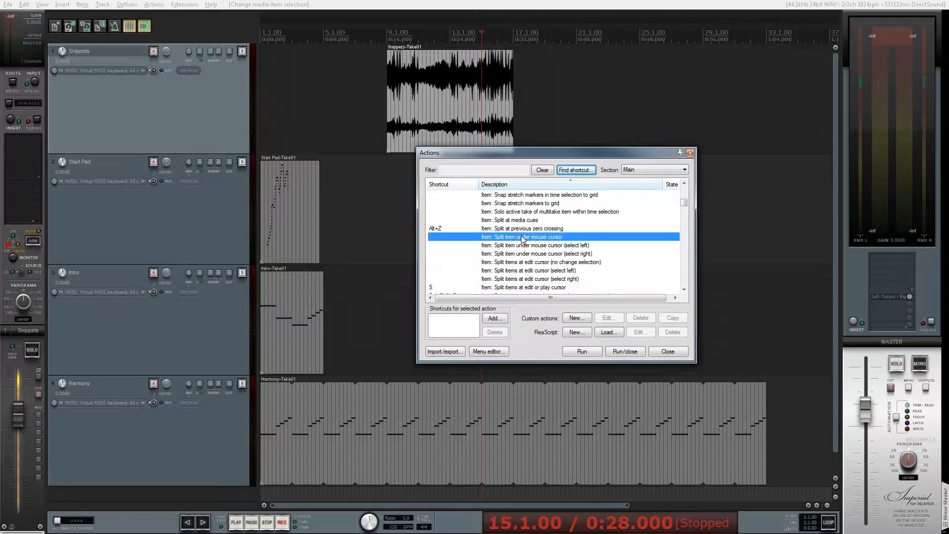
click(496, 318)
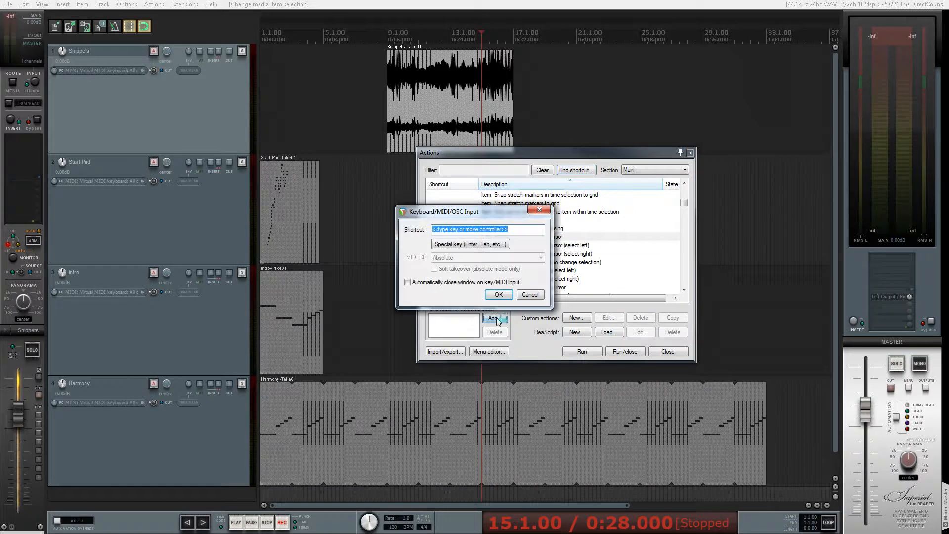
key(s)
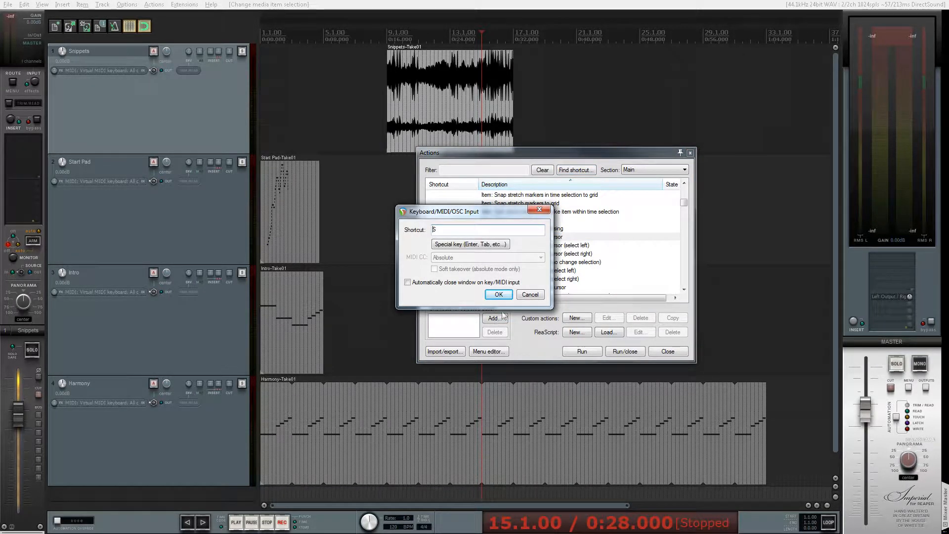
click(499, 295)
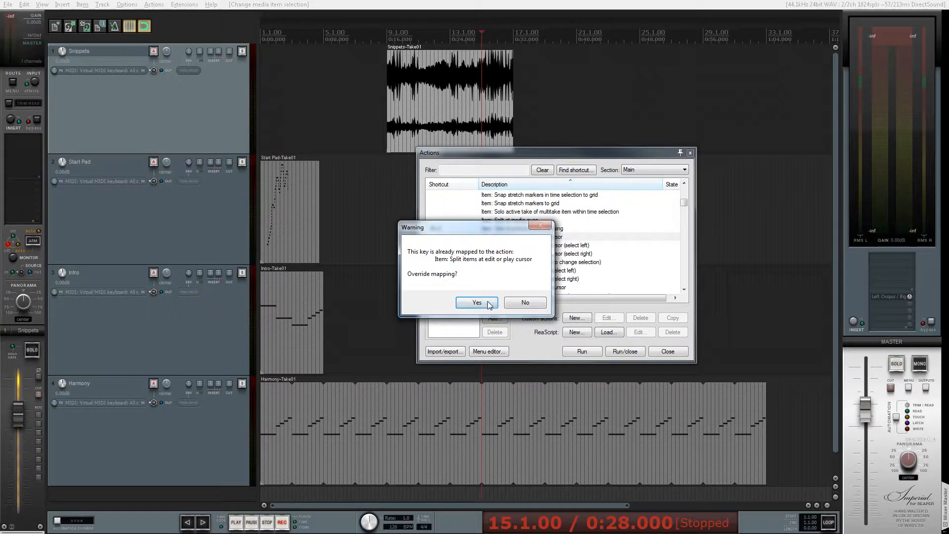
click(486, 301)
click(679, 350)
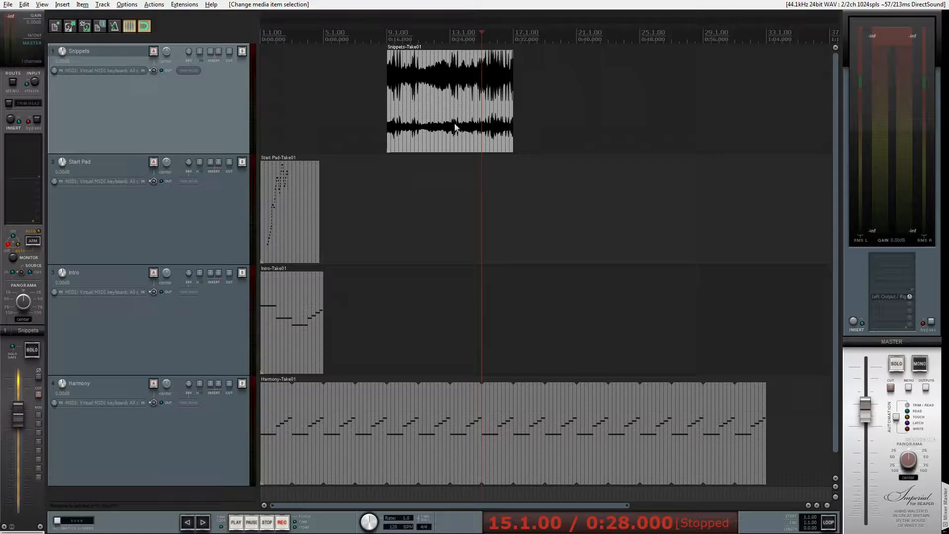
Split the Snippets item at three points and spread the four pieces apart along the track.
key(s)
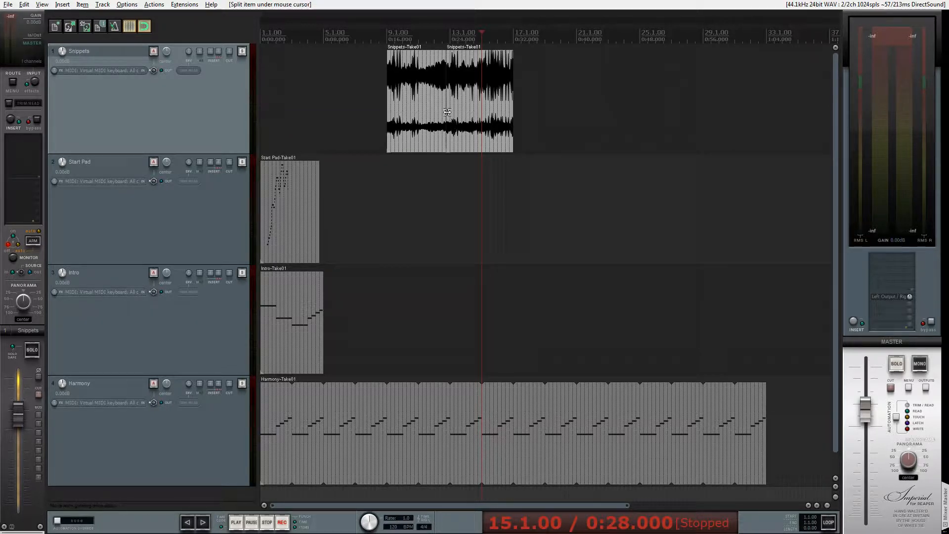
key(s)
key(s)
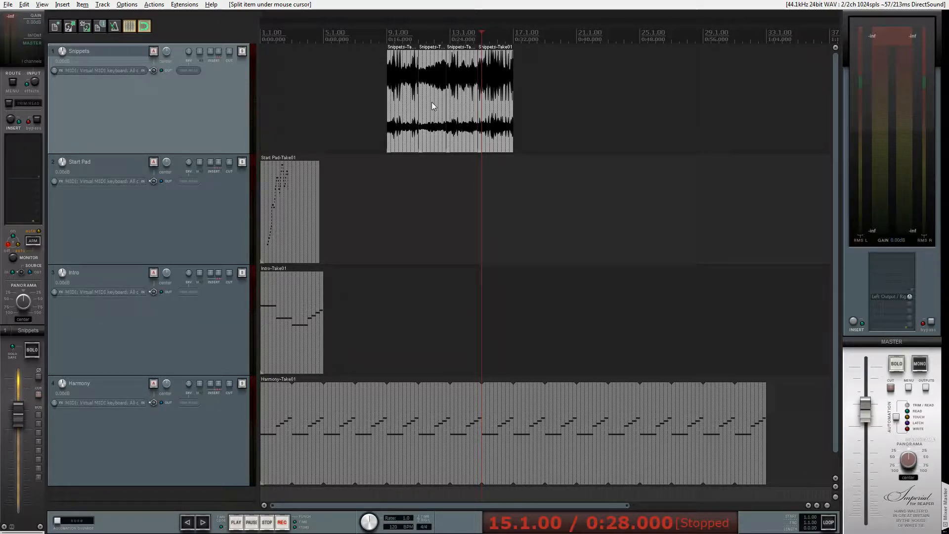
drag(502, 108, 675, 99)
drag(547, 89, 458, 105)
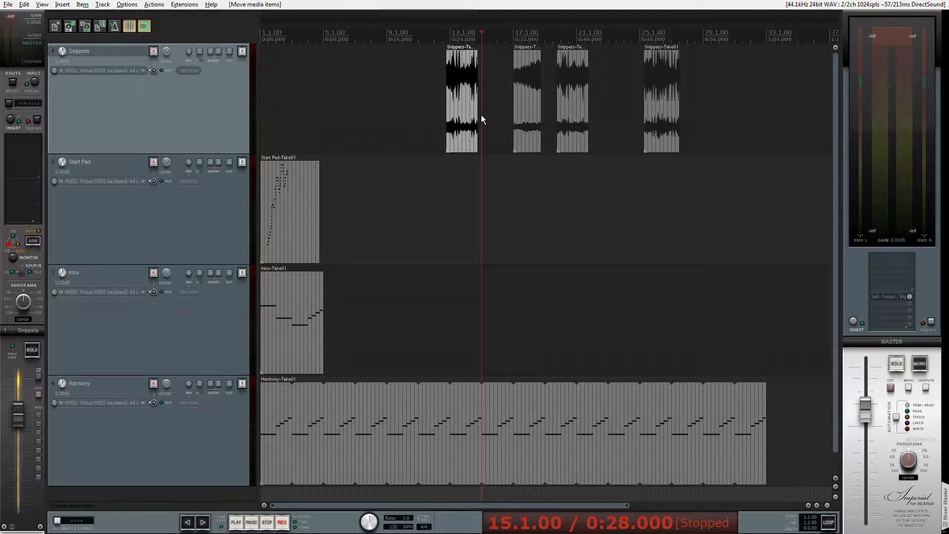
Line the Snippets pieces up end to end from about bar 13 and heal their splits into one item.
drag(530, 97, 495, 98)
drag(569, 104, 519, 111)
drag(657, 95, 549, 107)
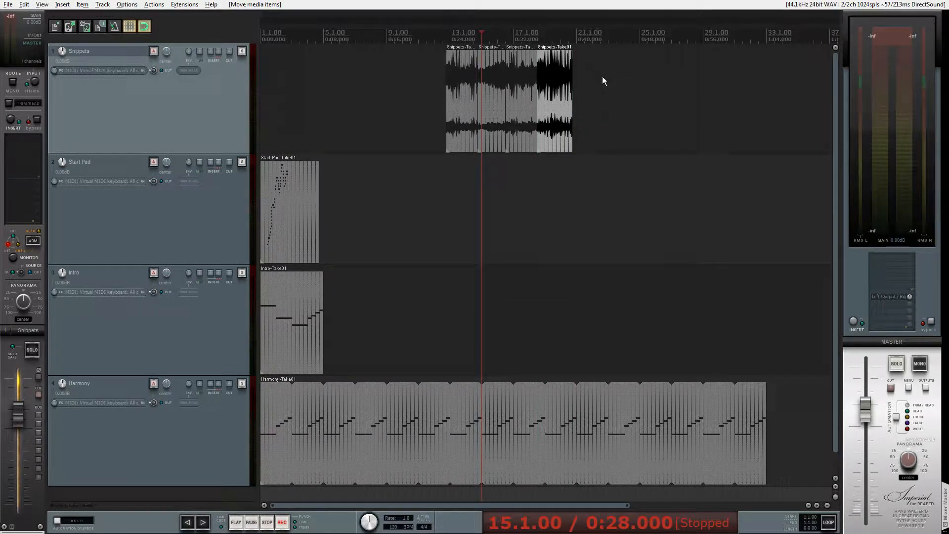
drag(602, 77, 451, 121)
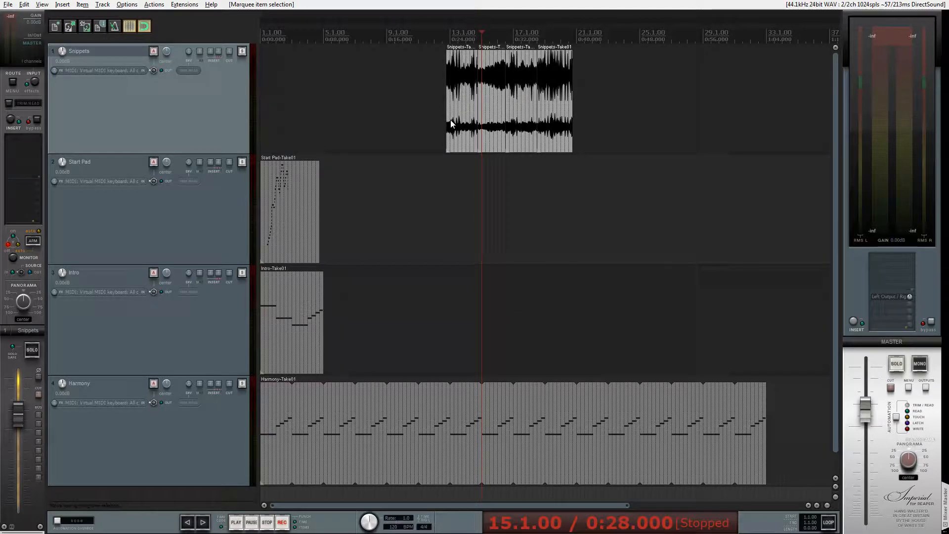
key(h)
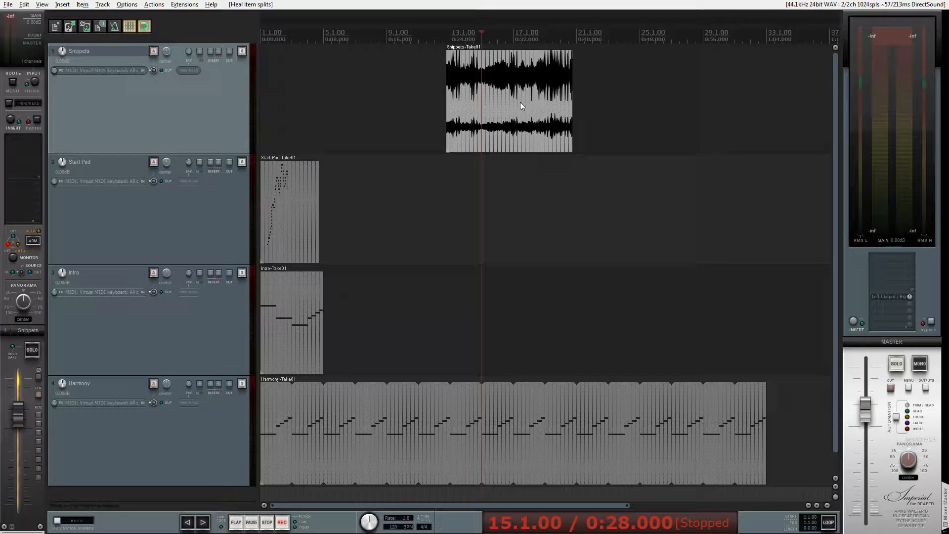
Look up which action in the Main section is assigned to the H shortcut.
key(shift+slash)
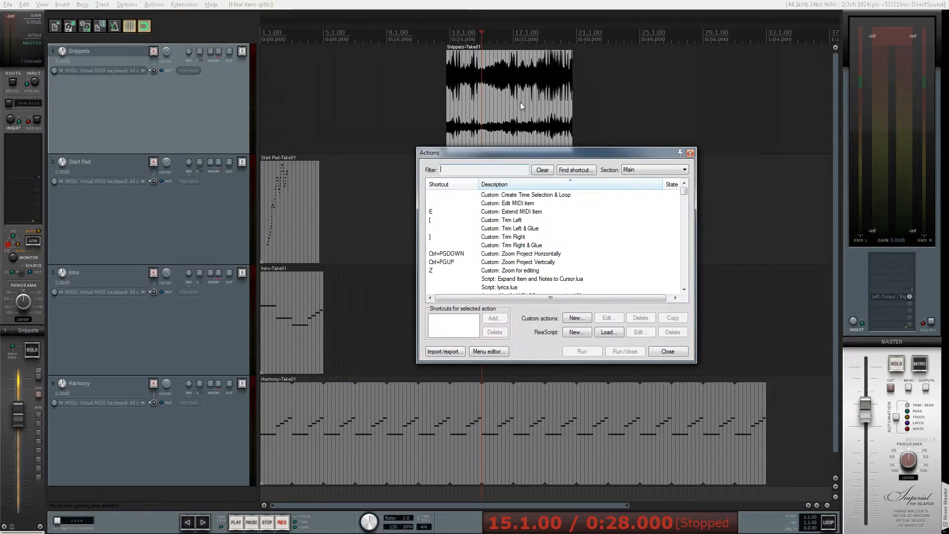
click(583, 170)
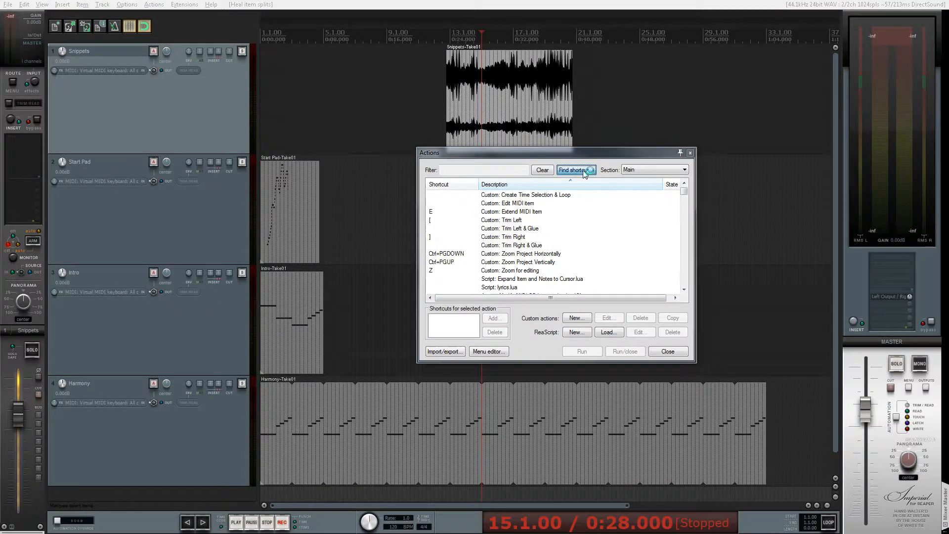
key(h)
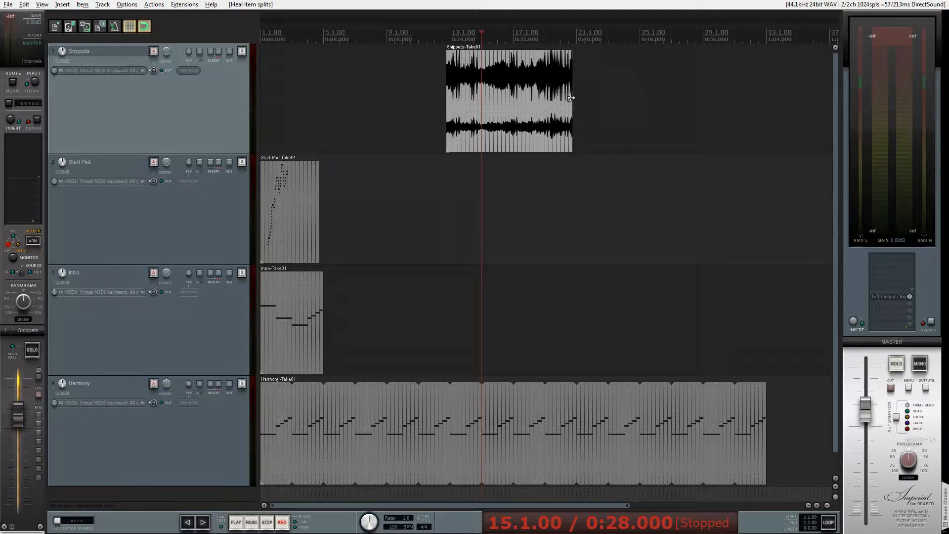
Try shortening the Snippets item from both edges and looping it to about bar 25, returning it to its original length.
drag(573, 98, 545, 98)
drag(449, 100, 502, 102)
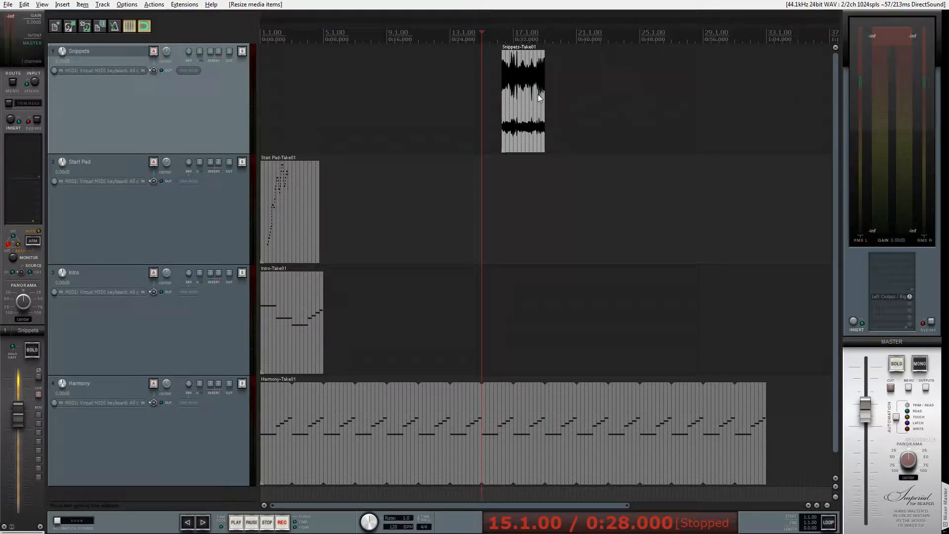
drag(502, 103, 447, 87)
drag(544, 97, 635, 100)
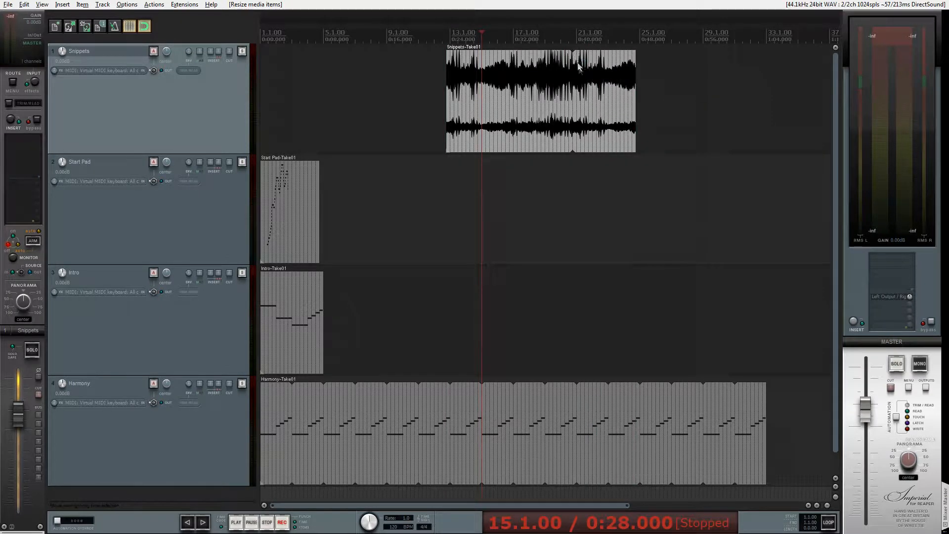
drag(636, 101, 573, 90)
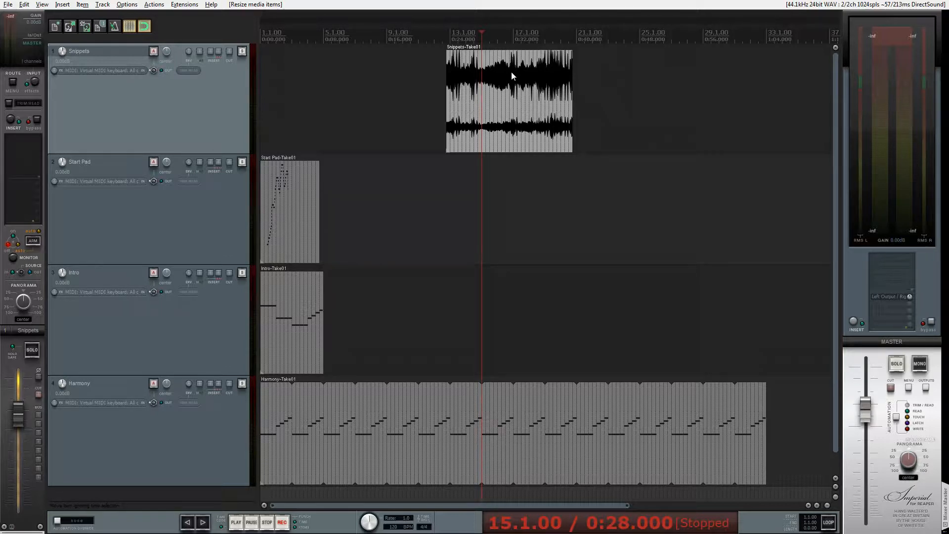
Trim the Snippets item's left edge to 17.1.00 and its right edge to 19.1.00.
key(a)
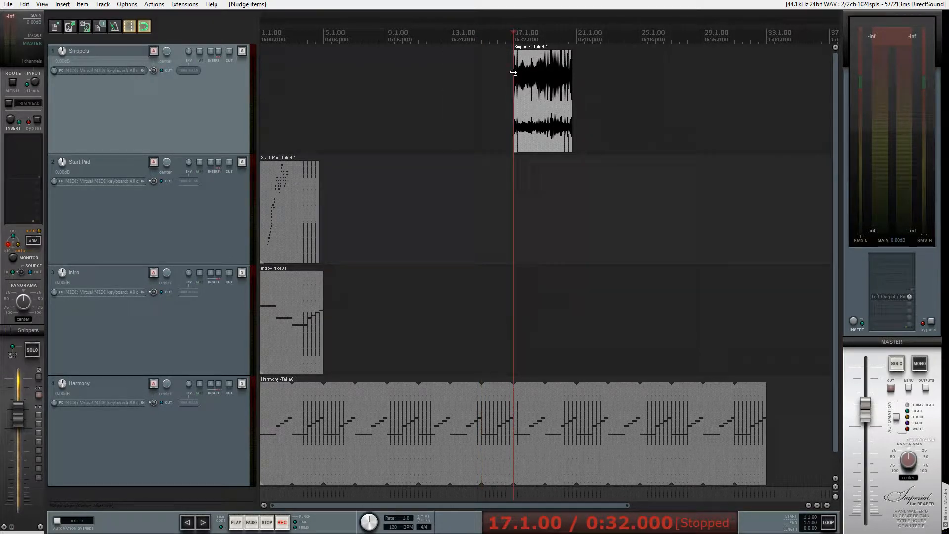
key(s)
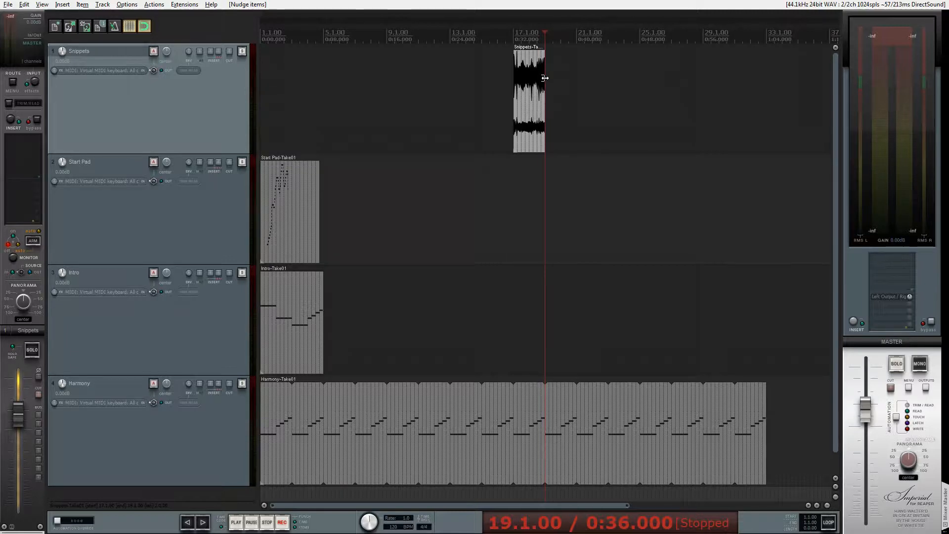
Examine which actions make up the custom actions Trim Left and Trim Right, leaving both unedited.
key(question)
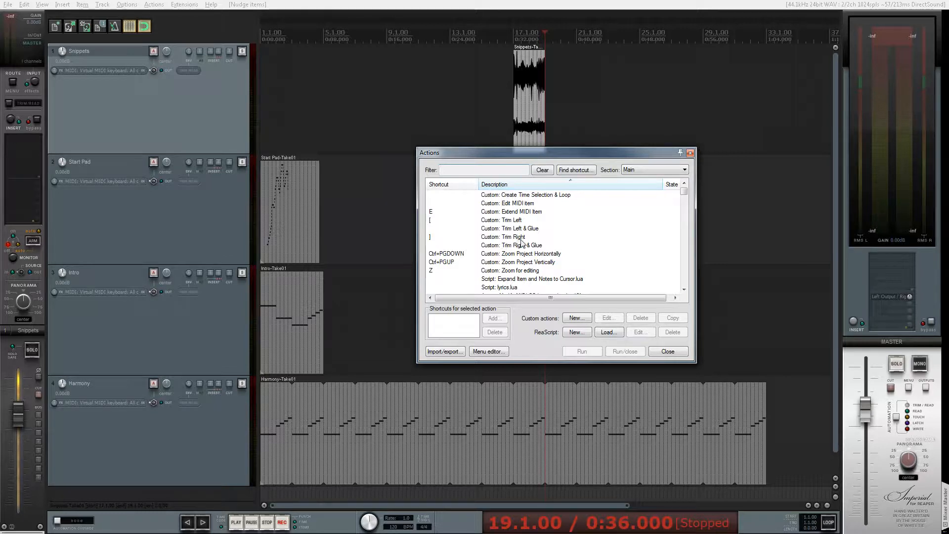
click(503, 221)
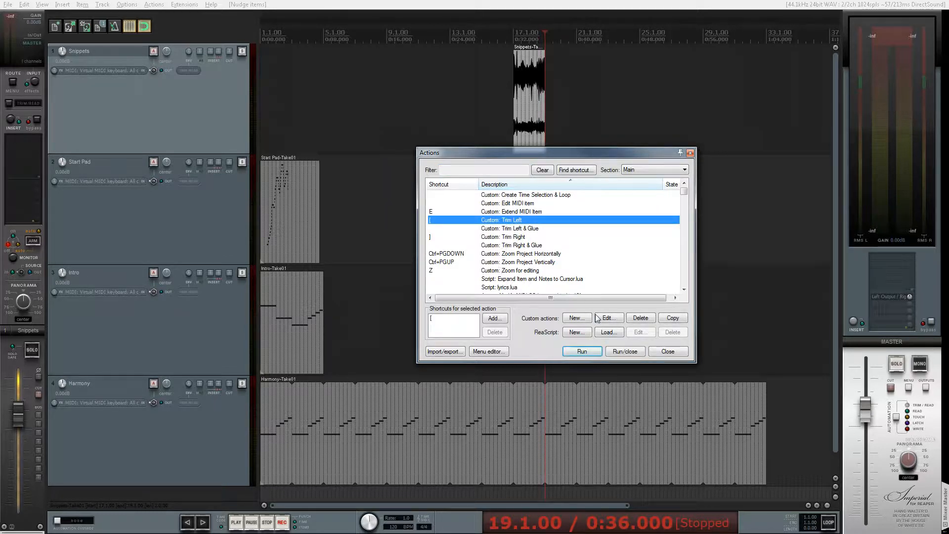
click(609, 318)
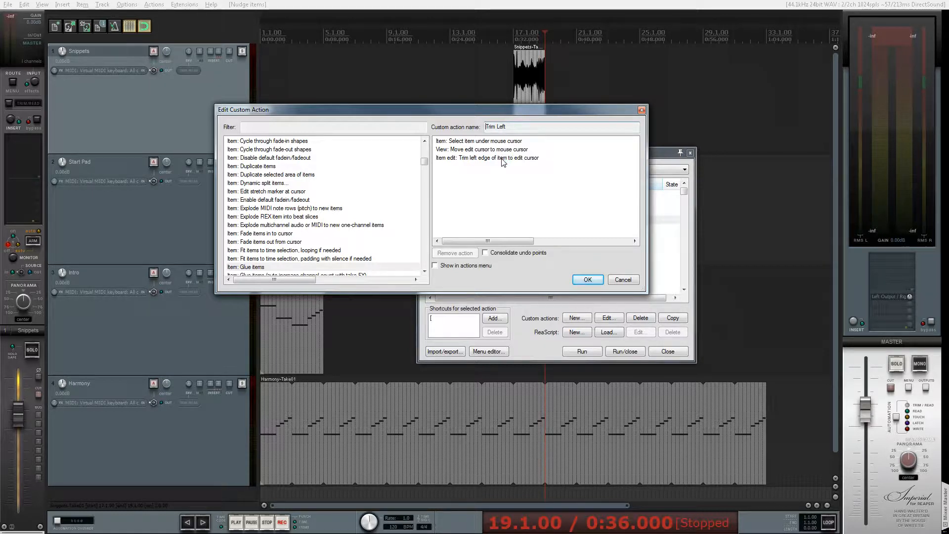
click(627, 280)
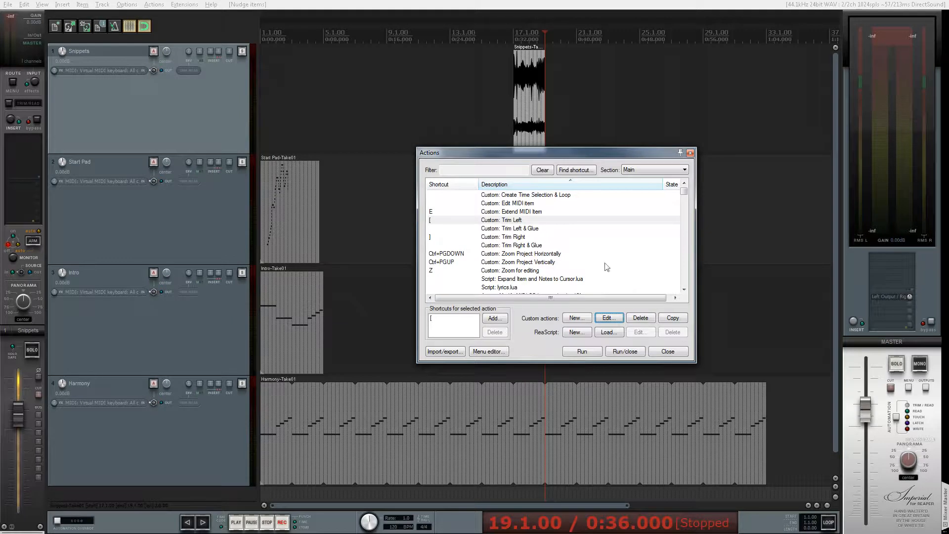
click(513, 237)
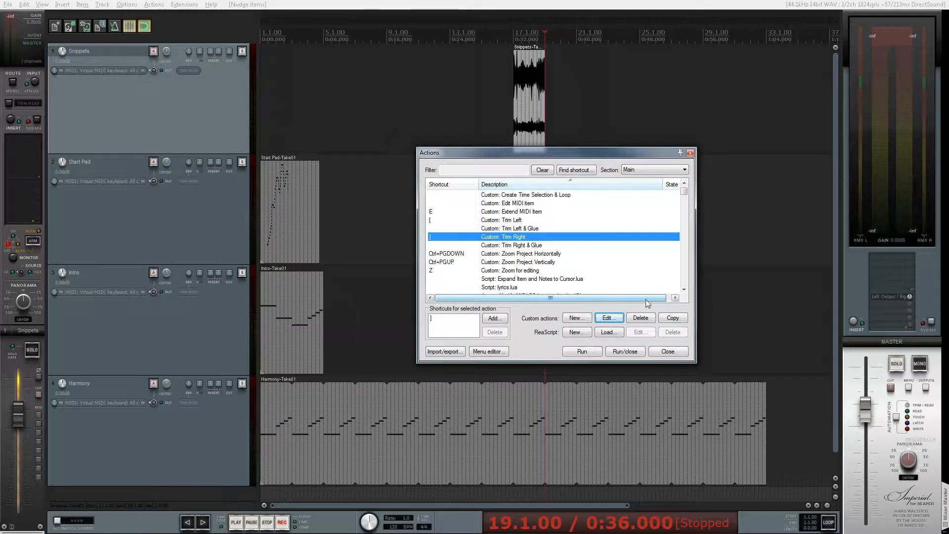
click(608, 318)
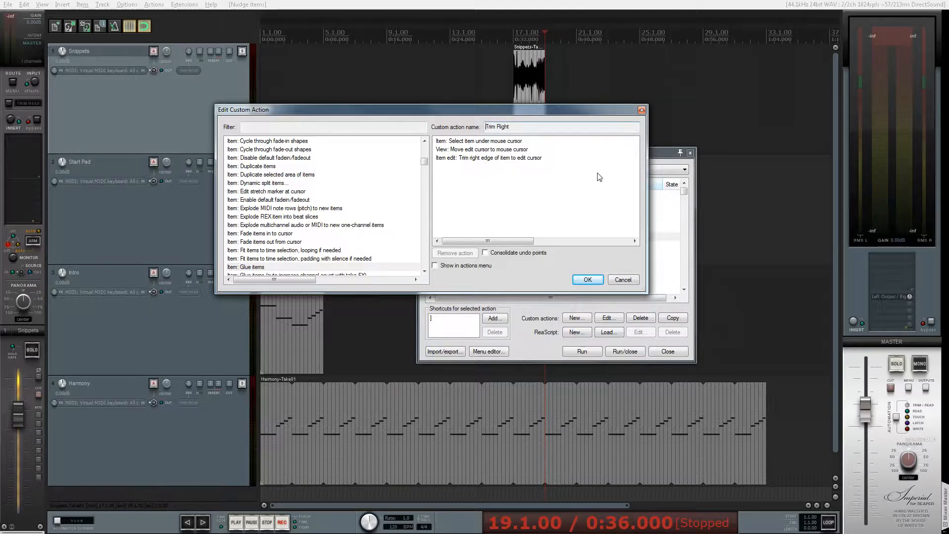
click(622, 278)
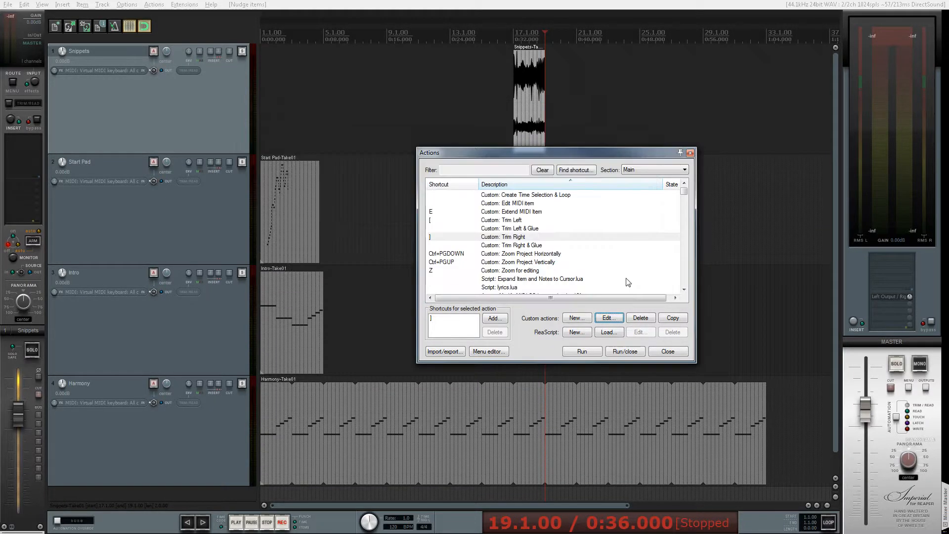
click(676, 352)
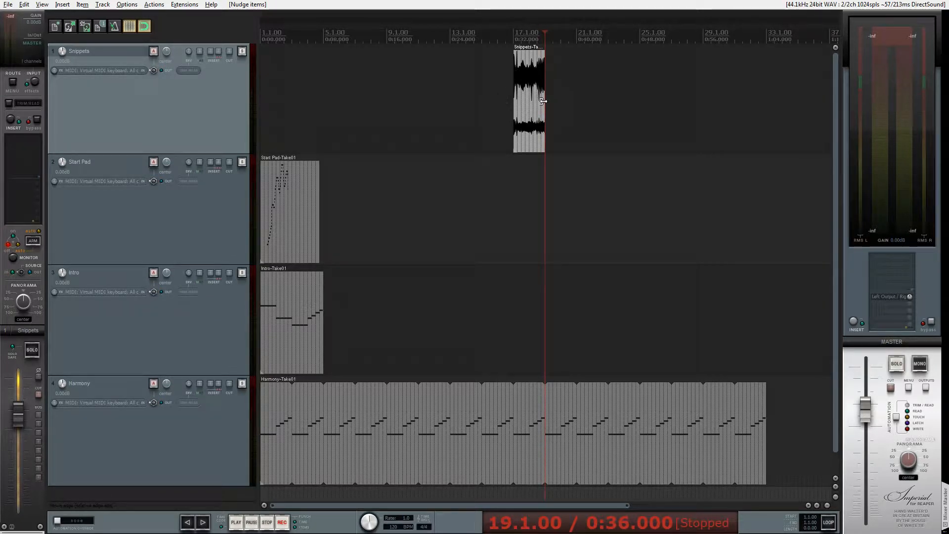
Trim the right edge of the MIDI item on the Intro track to 3.1.00.
mouse_move(542, 101)
mouse_down()
mouse_move(576, 102)
mouse_move(544, 102)
mouse_up()
click(291, 297)
key(])
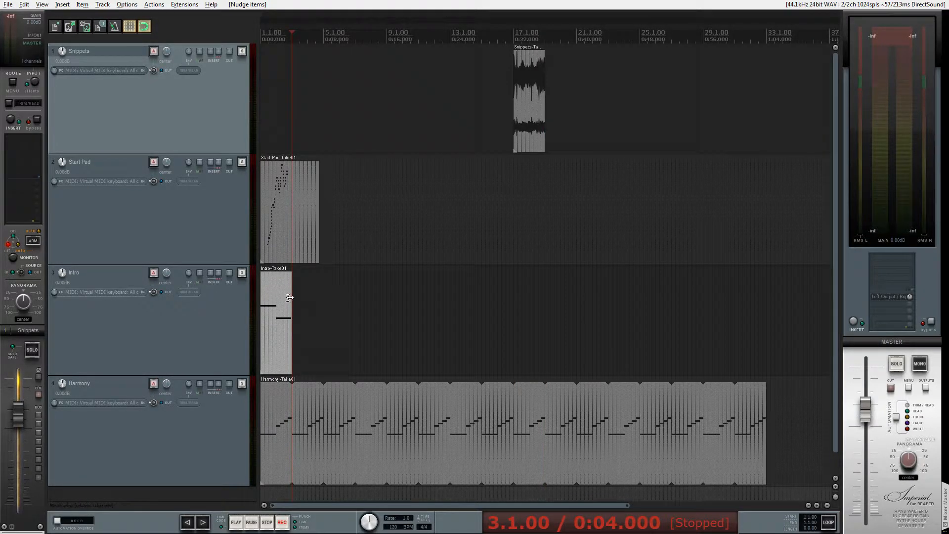
Try extending the Intro item's right edge back to about bar 5, and undo the resize.
drag(289, 297, 324, 302)
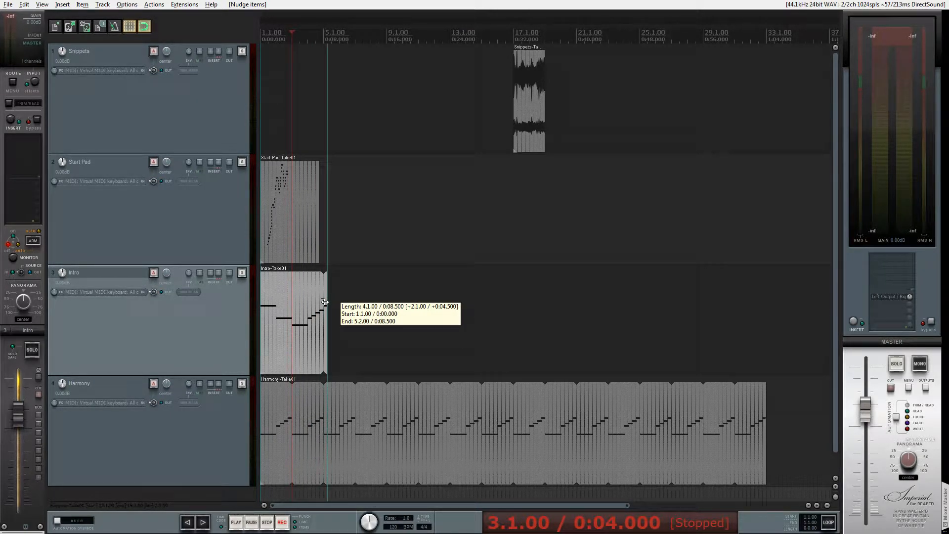
mouse_move(325, 302)
mouse_down()
mouse_move(386, 305)
mouse_move(323, 309)
mouse_up()
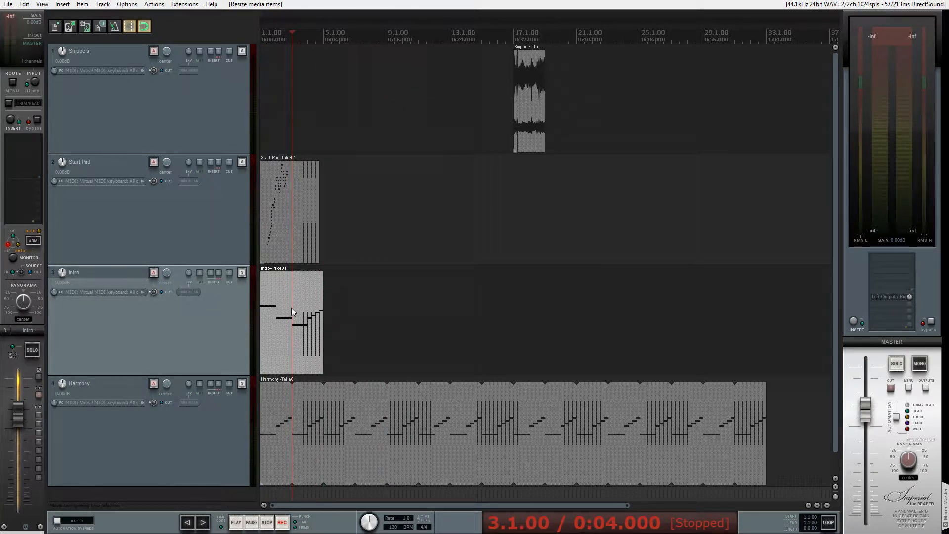
key(ctrl+z)
Copy the trimmed Intro item along its track so that copies start at bars 3 and 5.
ctrl+drag(272, 318, 344, 318)
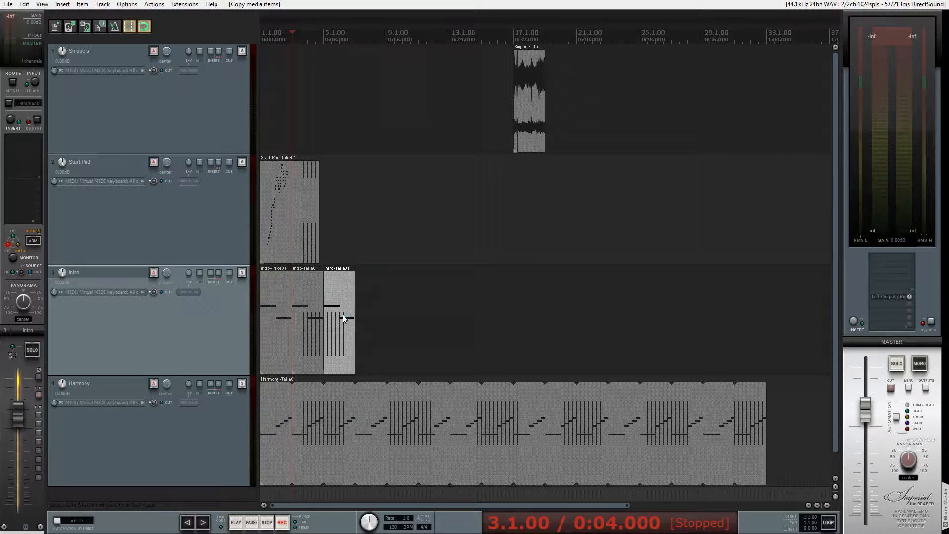
Undo the copies of the Intro item and extend the original item's right edge back to bar 5.
key(ctrl+z)
key(ctrl+z)
drag(288, 311, 324, 312)
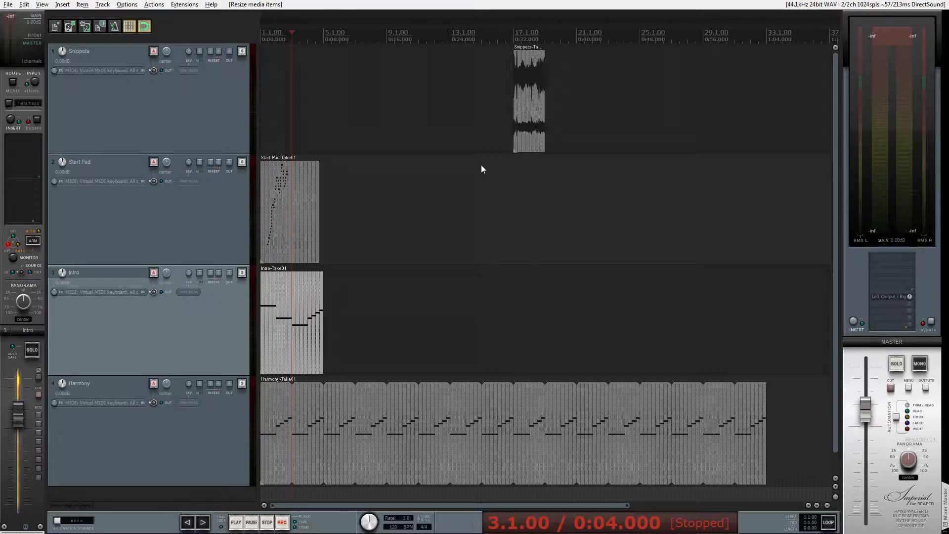
Examine which actions make up the custom action Trim Left & Glue, leaving it unedited.
key(question)
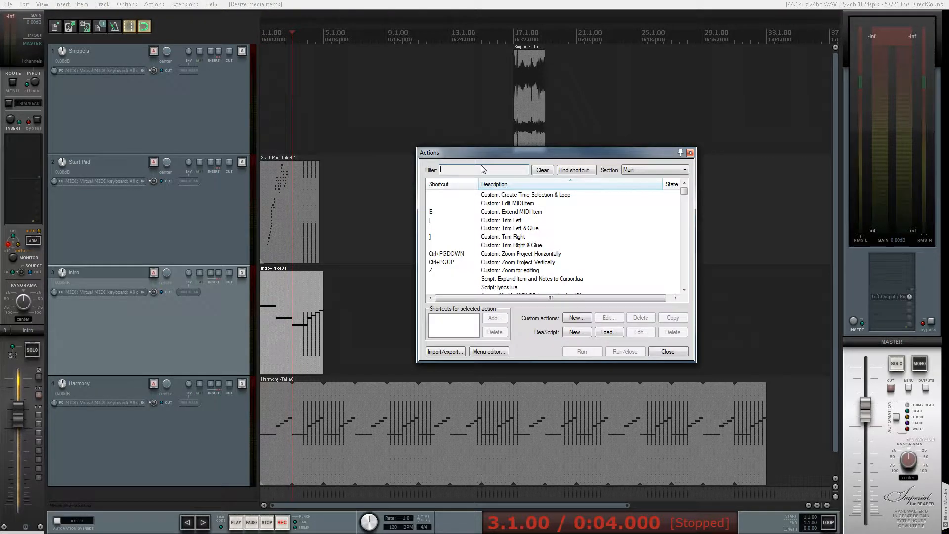
click(514, 228)
click(609, 318)
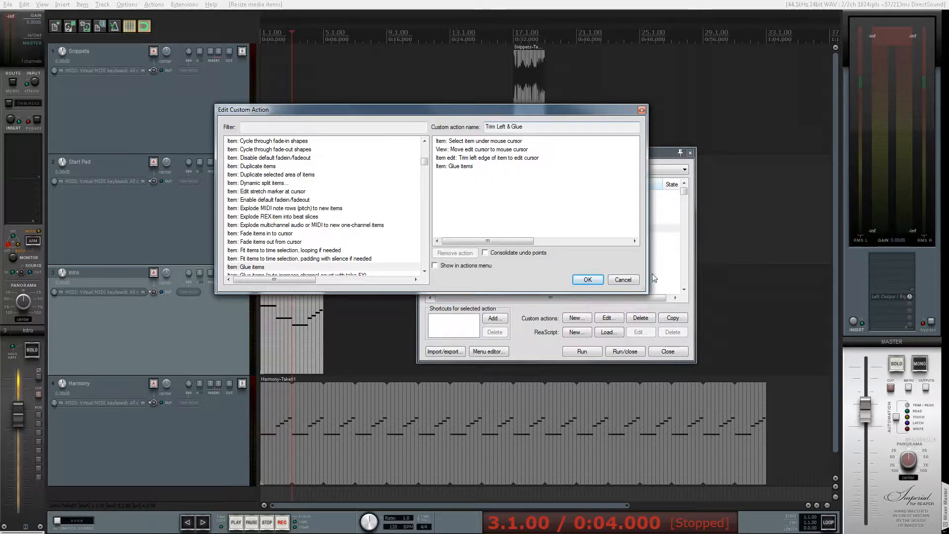
click(623, 279)
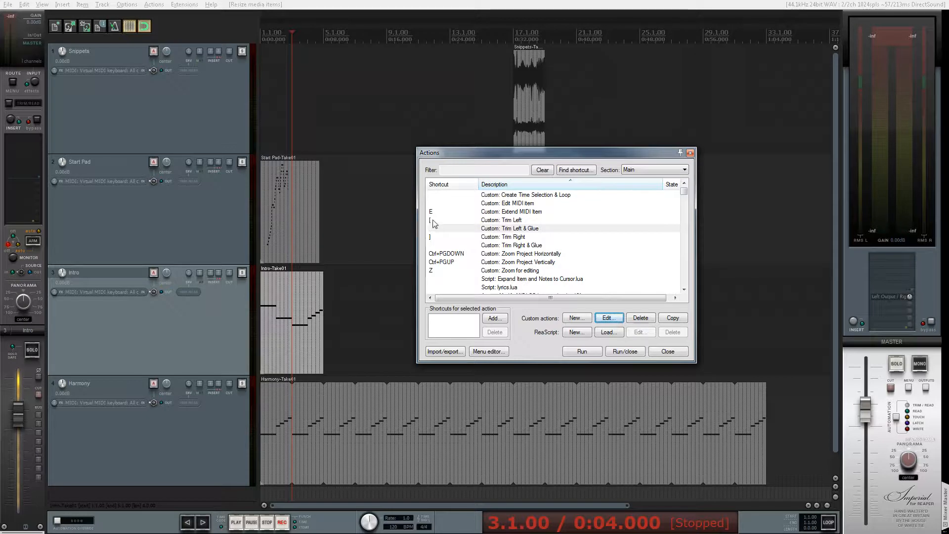
Assign the shortcut [ to the custom action Trim Left & Glue, overriding its mapping to Trim Left.
click(495, 231)
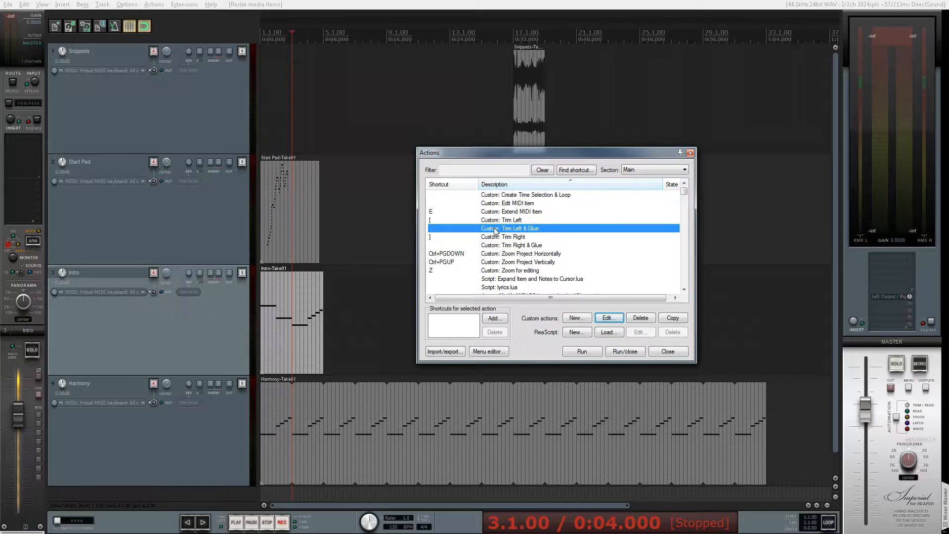
click(495, 319)
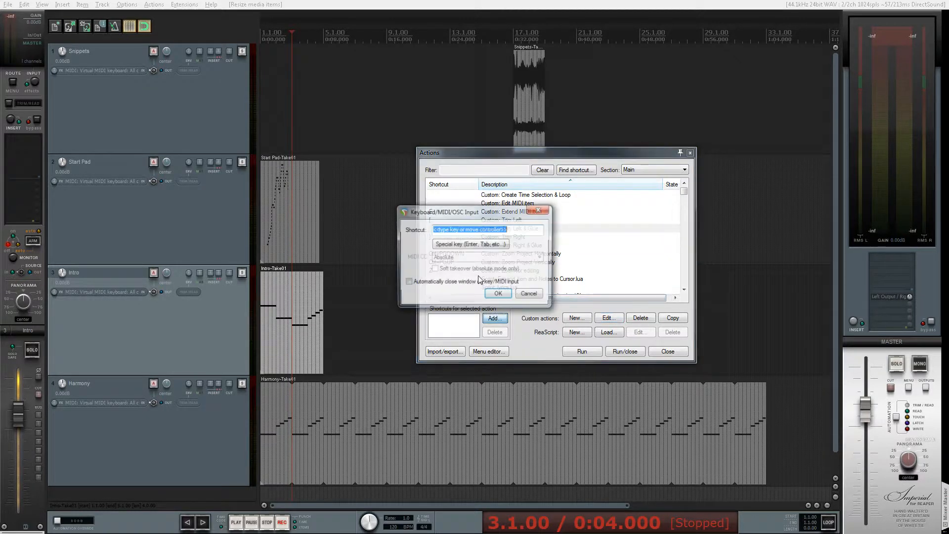
key(bracketleft)
click(498, 294)
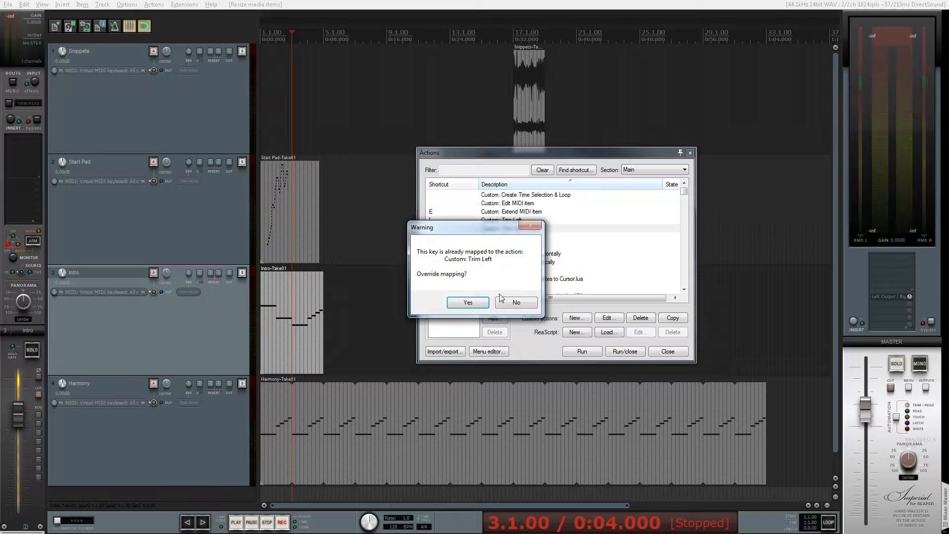
click(468, 302)
Assign the shortcut ] to the custom action Trim Right & Glue, overriding its mapping to Trim Right, and close the action list.
click(498, 245)
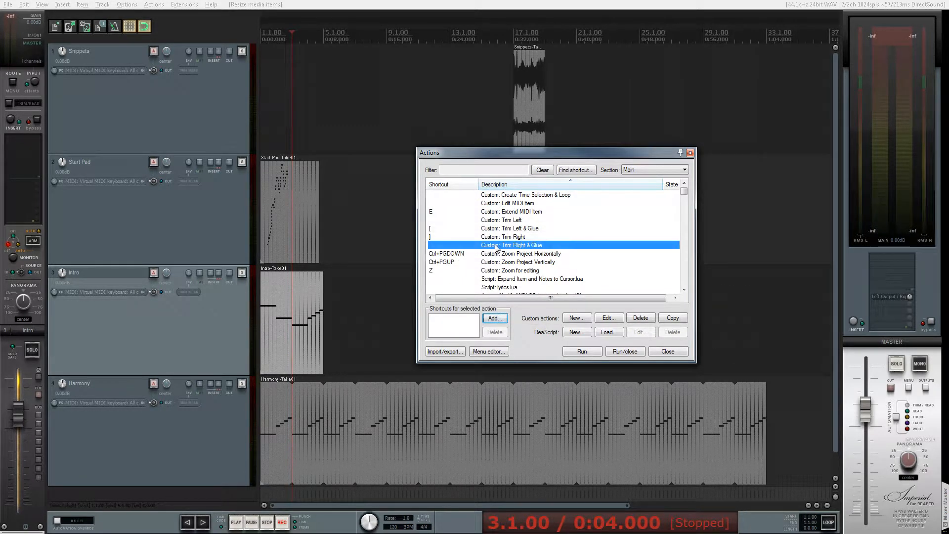
click(495, 317)
key(bracketright)
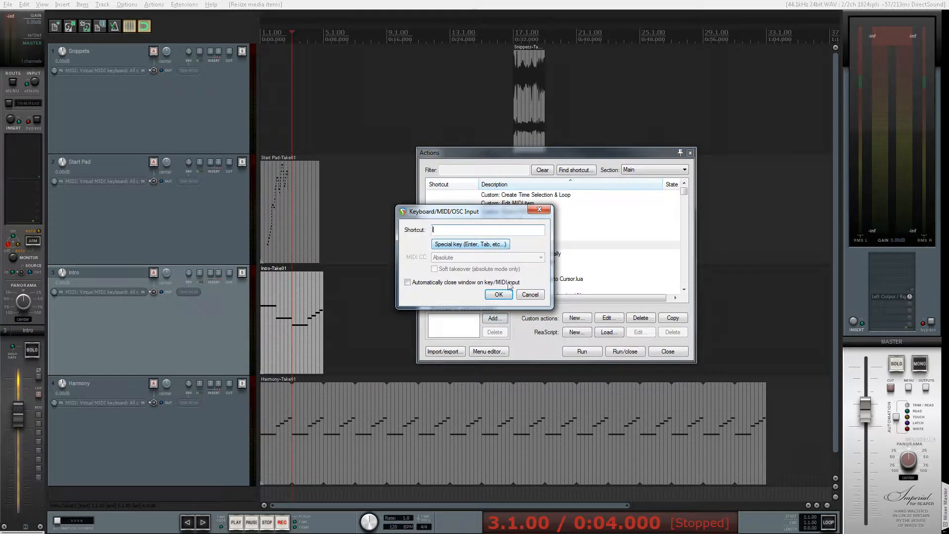
click(499, 294)
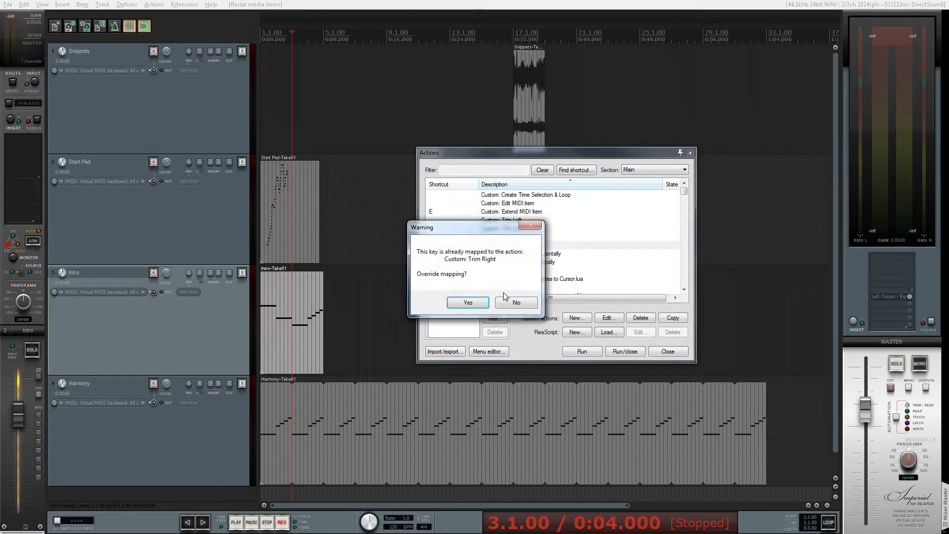
click(467, 302)
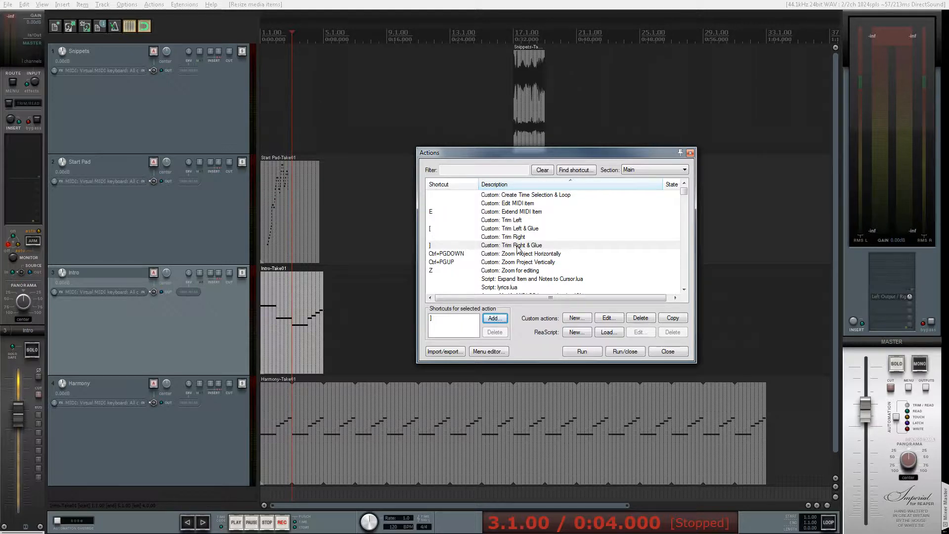
click(665, 351)
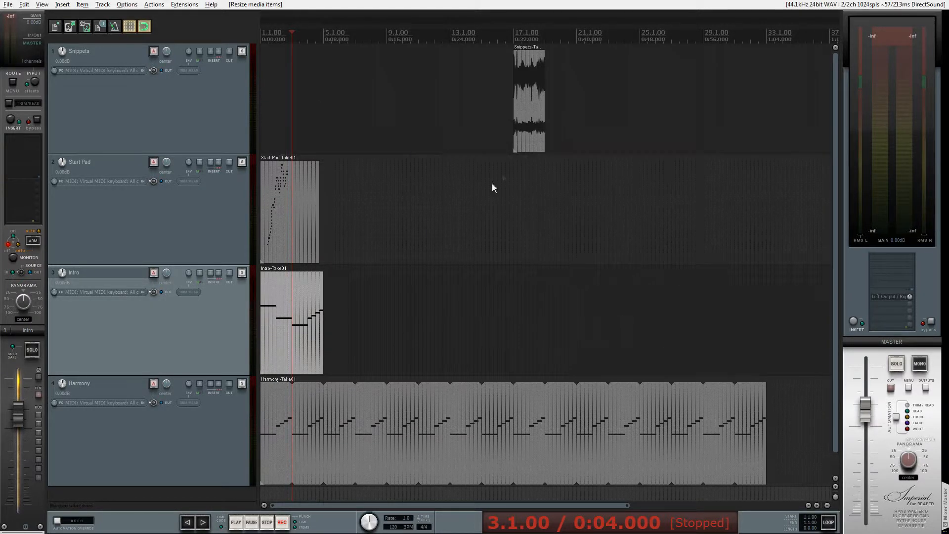
Trim and glue the right edge of the Snippets item at 19.1.00 and of the Intro item at 3.1.00.
drag(513, 92, 446, 90)
mouse_move(543, 95)
mouse_down()
mouse_move(642, 95)
mouse_move(531, 101)
mouse_up()
click(527, 104)
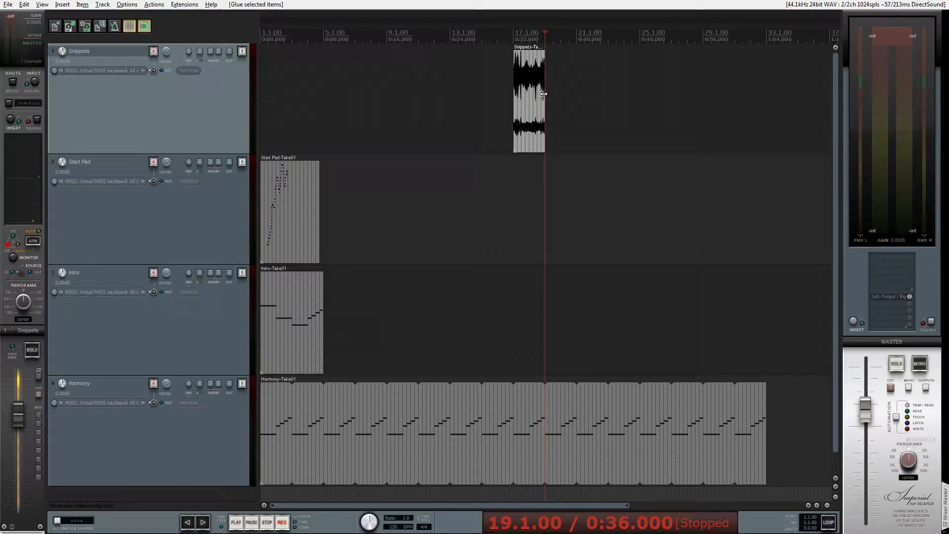
drag(543, 94, 544, 138)
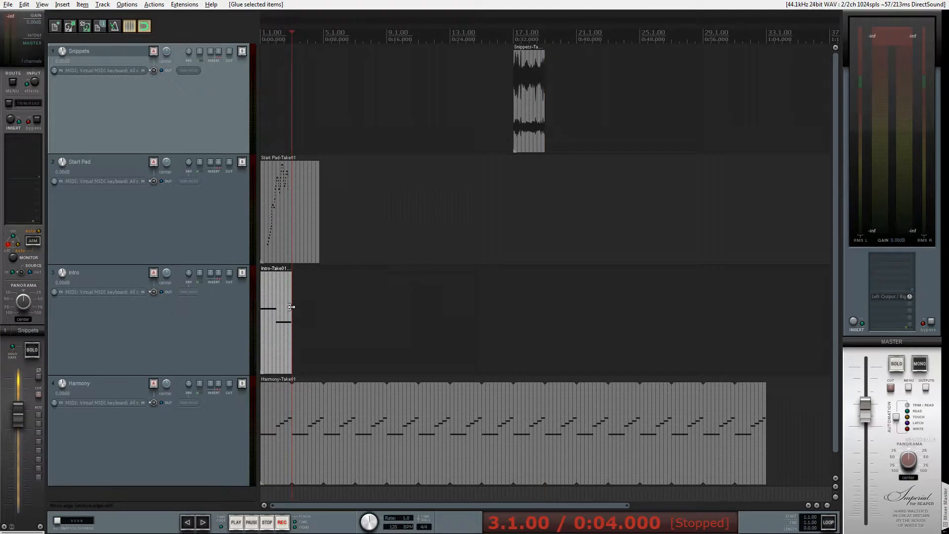
drag(290, 308, 293, 341)
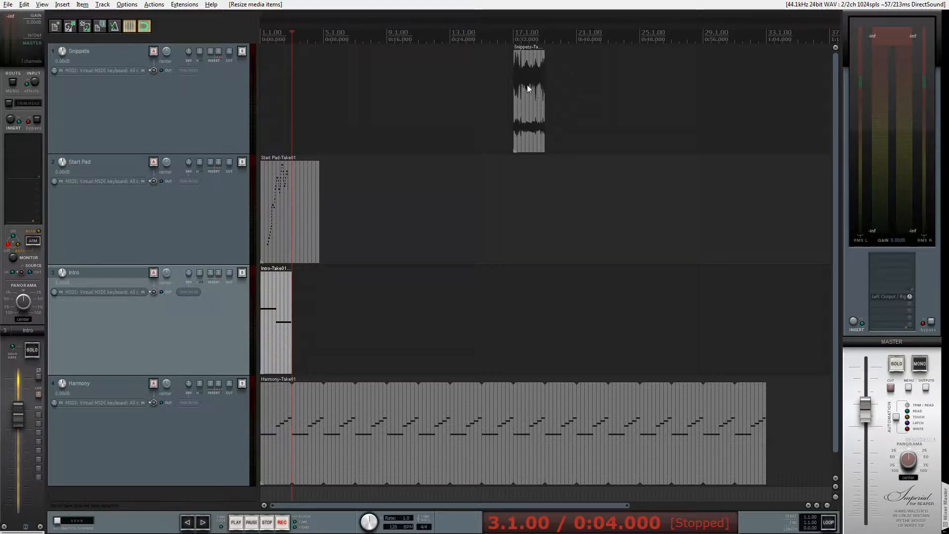
Loop-extend the Snippets item's right edge to bar 21 and insert Snippets-Take01-glued.wav from the project folder on the same track between bars 7 and 8.
drag(544, 95, 577, 97)
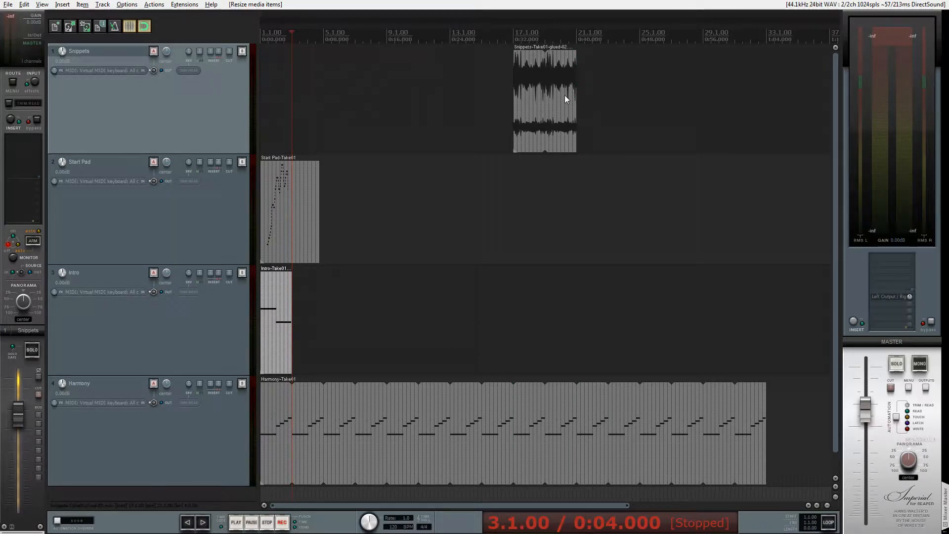
key(ctrl+alt+x)
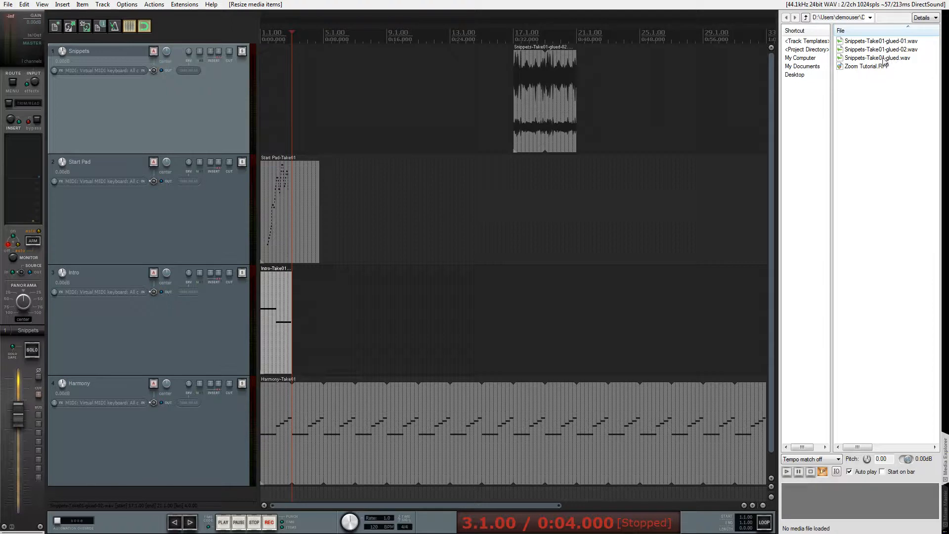
drag(887, 59, 369, 124)
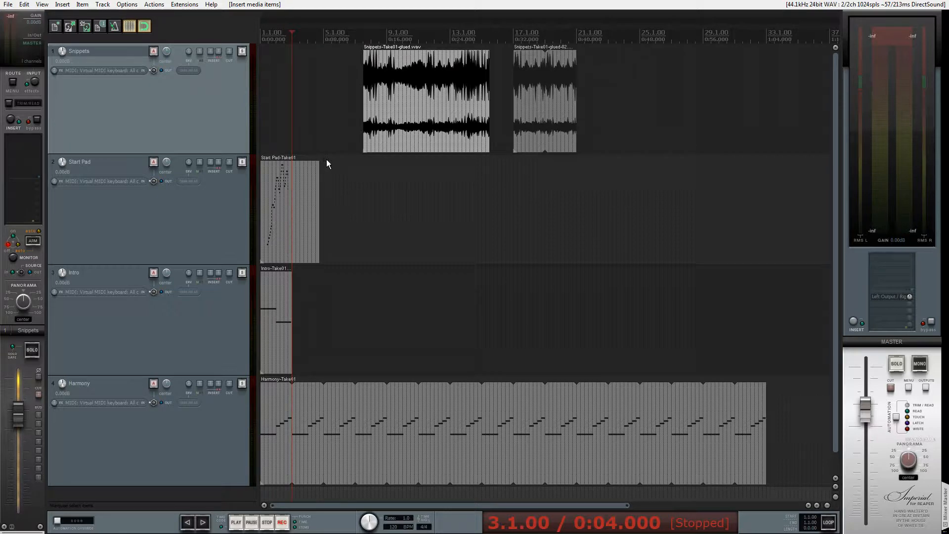
Try time-stretching the Intro item by its right edge to just before bar 5, and undo the stretch.
click(289, 308)
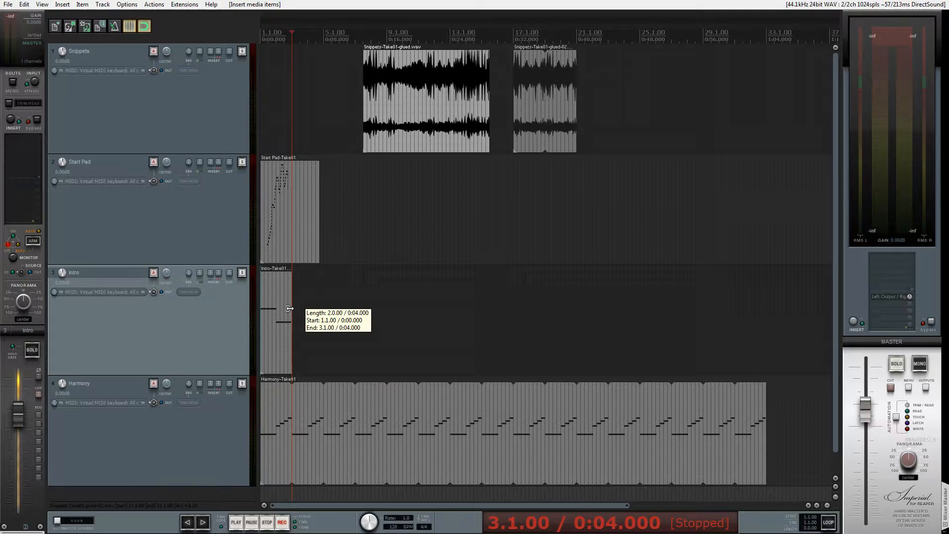
drag(289, 309, 291, 341)
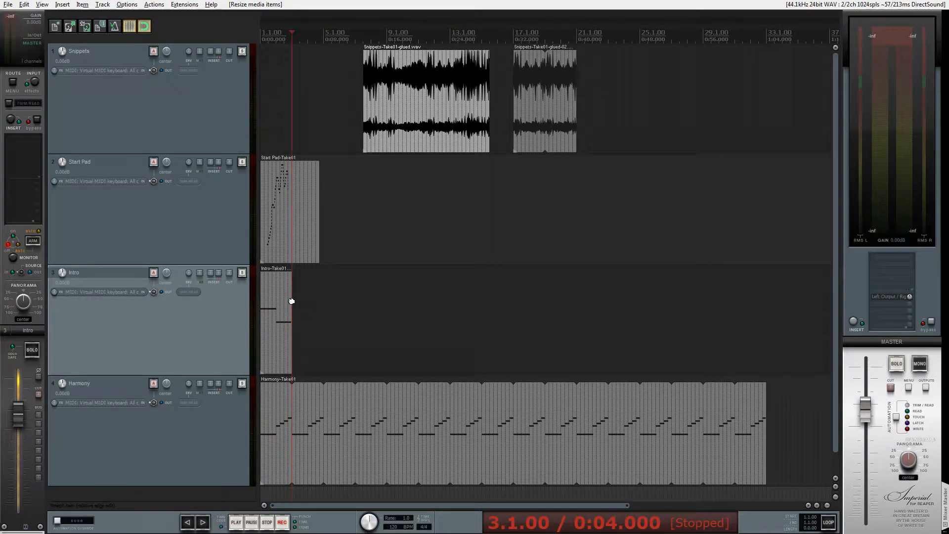
drag(291, 301, 319, 306)
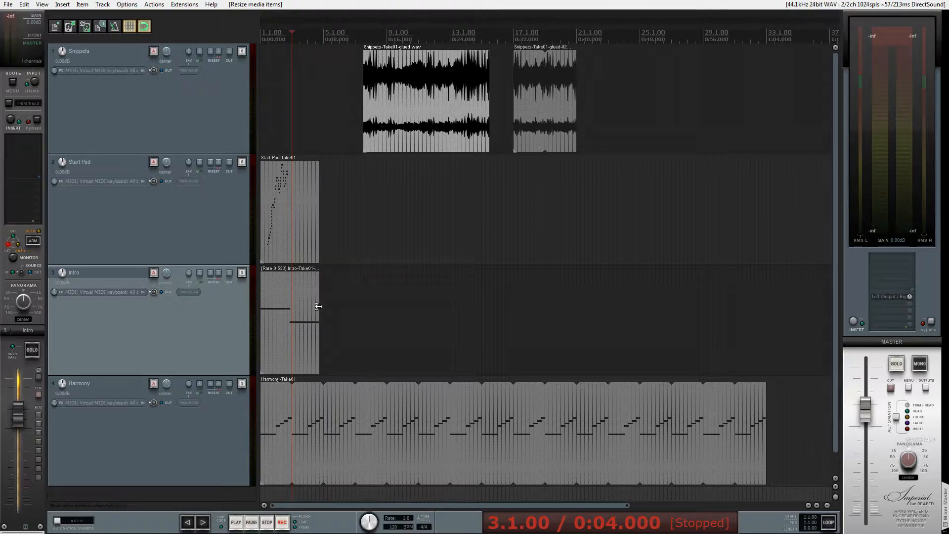
key(ctrl+z)
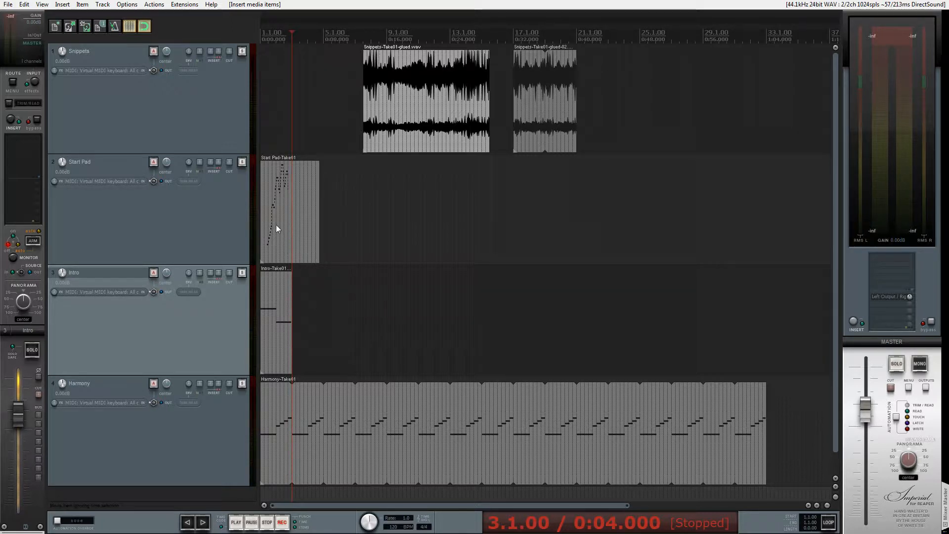
Set a time selection from bar 1 to bar 5 and extend the Start Pad MIDI item to fill it with Extend MIDI Item.
drag(261, 208, 323, 203)
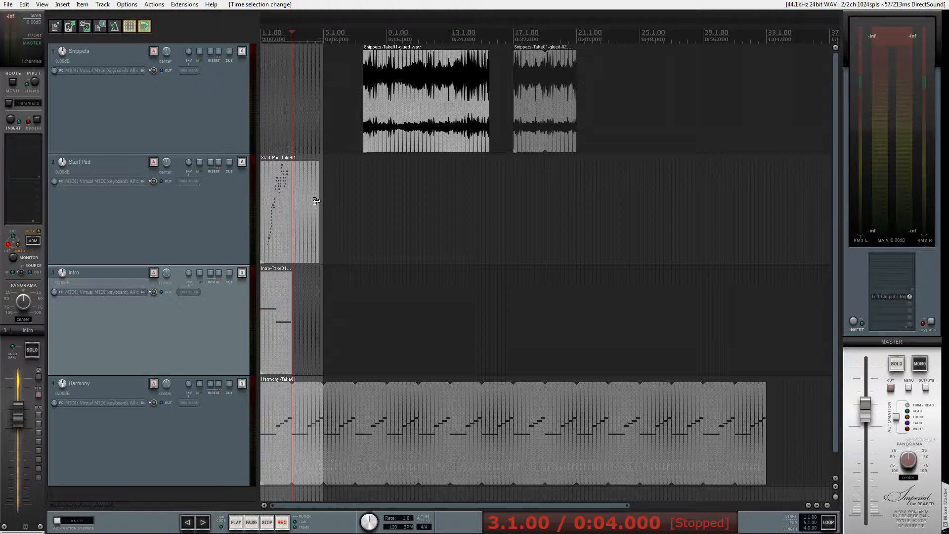
drag(316, 201, 320, 231)
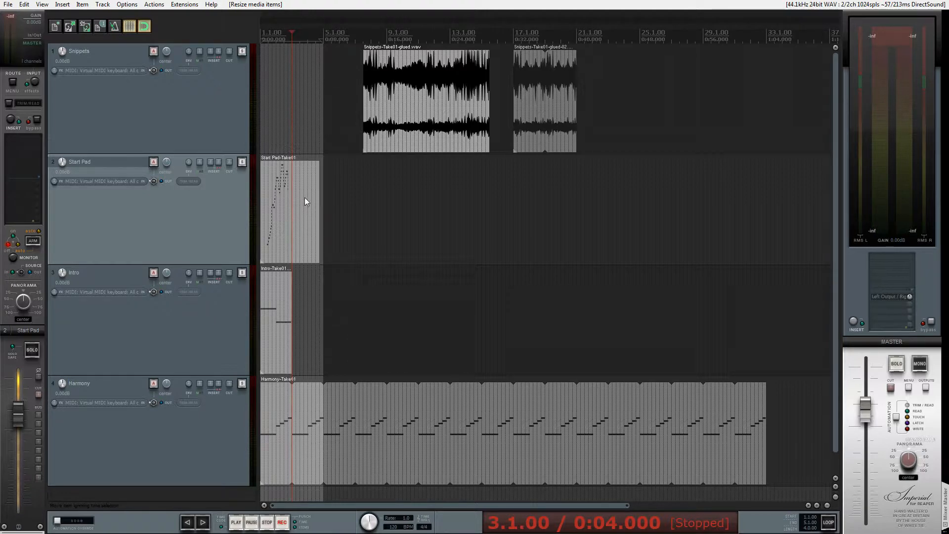
key(ctrl+z)
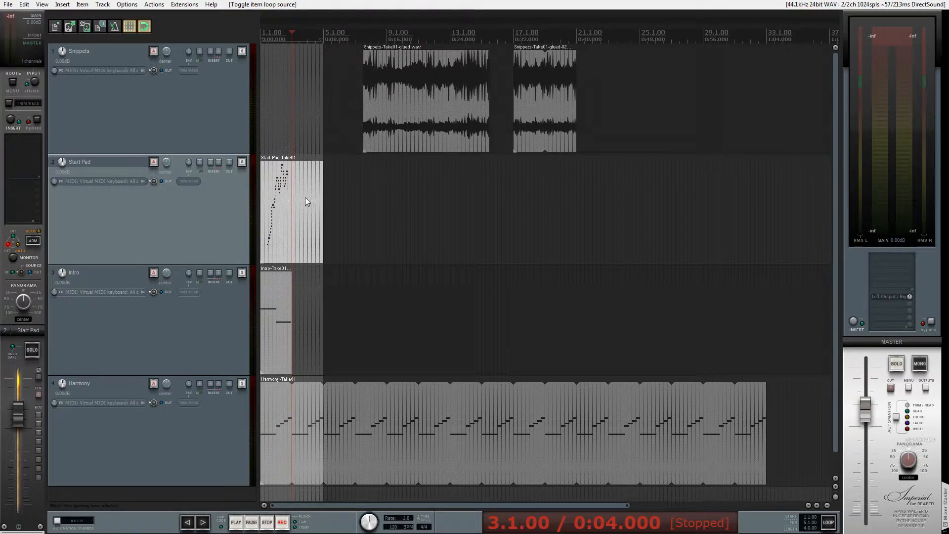
drag(324, 200, 327, 232)
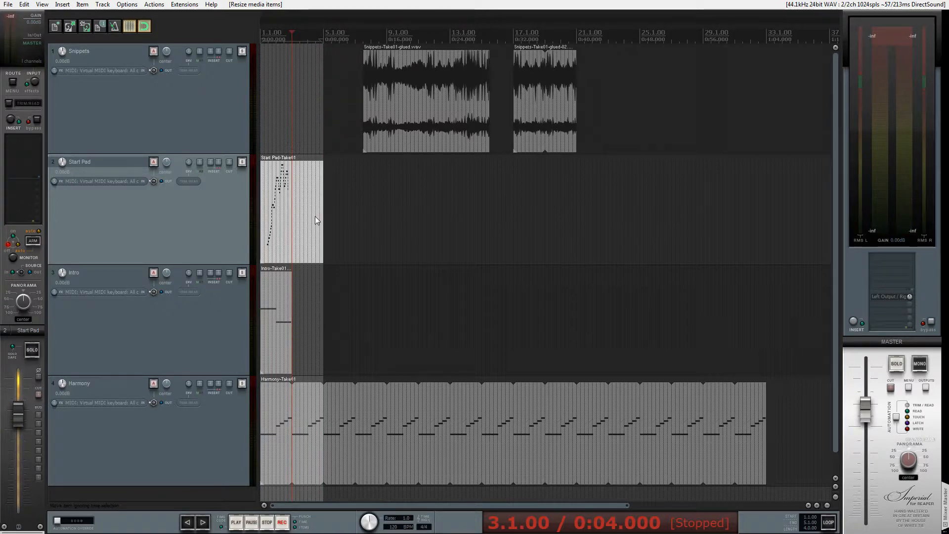
Examine which actions make up the custom action Extend MIDI Item, leaving it unedited, and close the action list.
key(question)
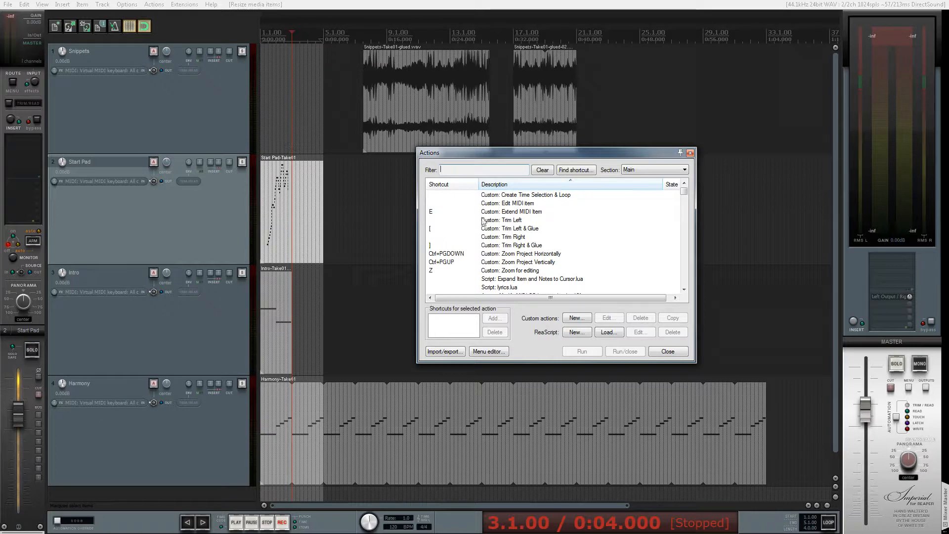
click(515, 212)
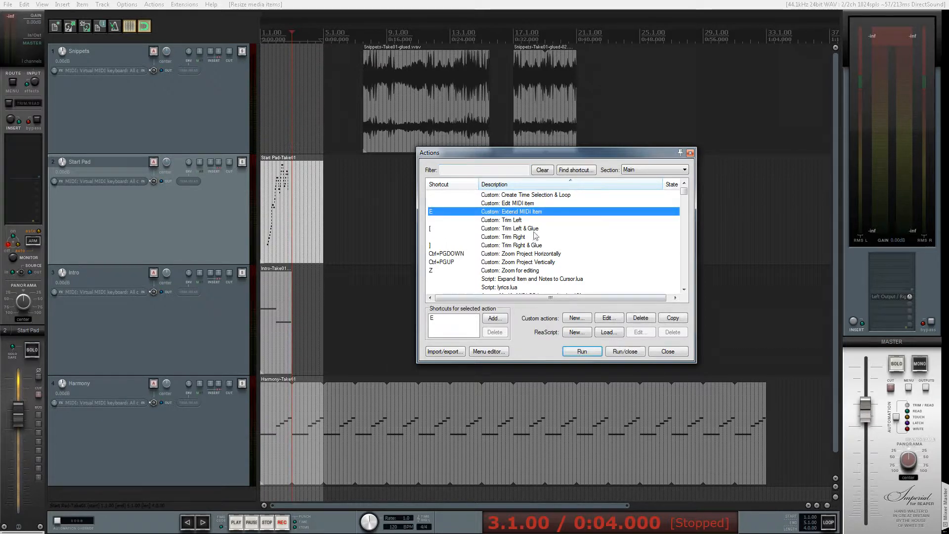
click(608, 318)
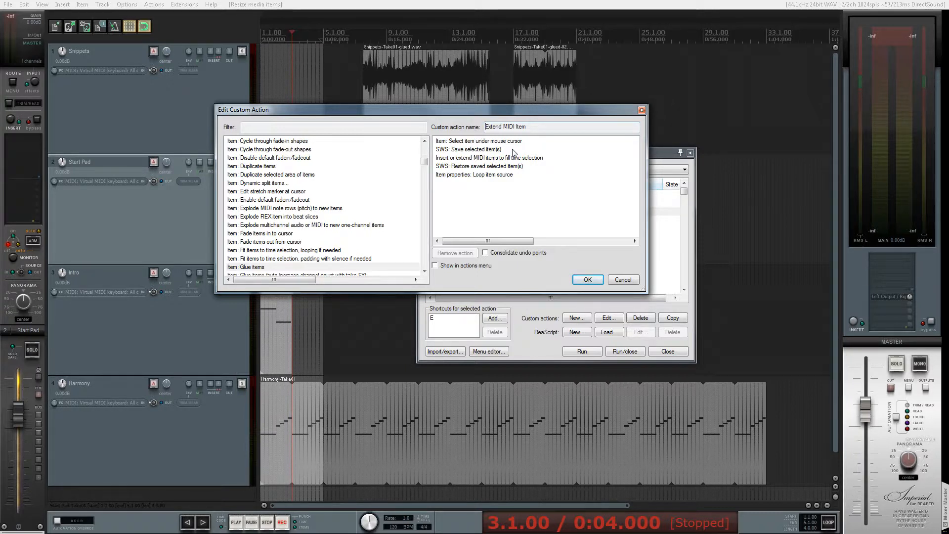
click(626, 282)
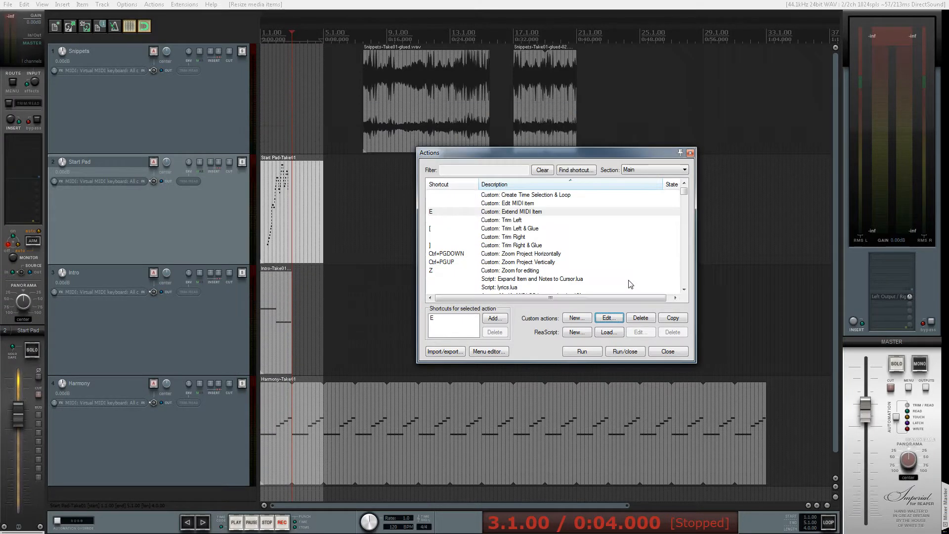
click(667, 351)
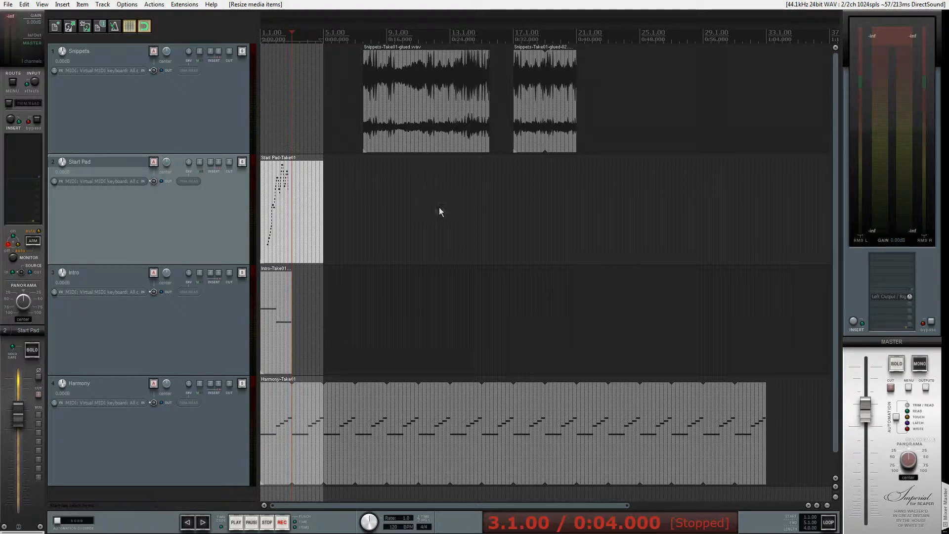
Open the Start Pad item in the MIDI editor and extend the item's end to 5.1.00.
click(382, 184)
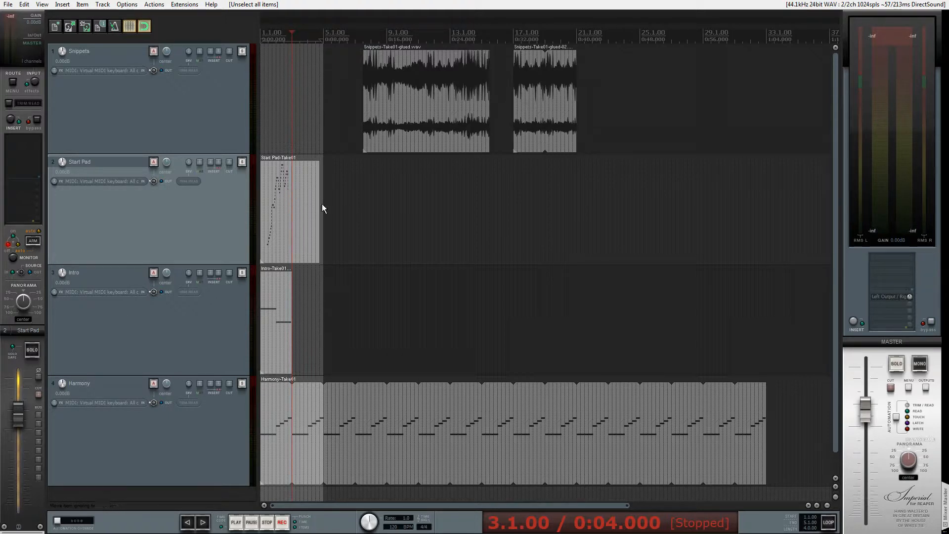
double_click(302, 200)
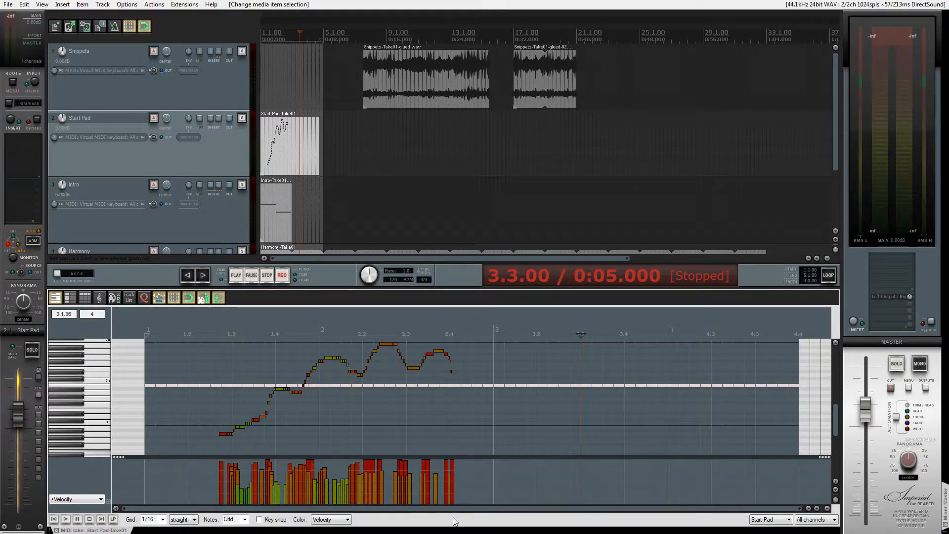
scroll(588, 410, down, 1)
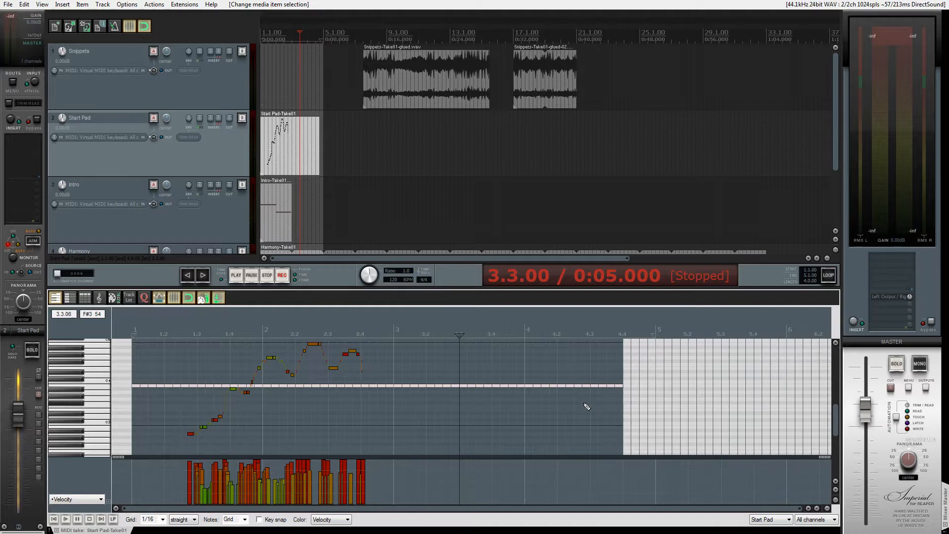
click(655, 369)
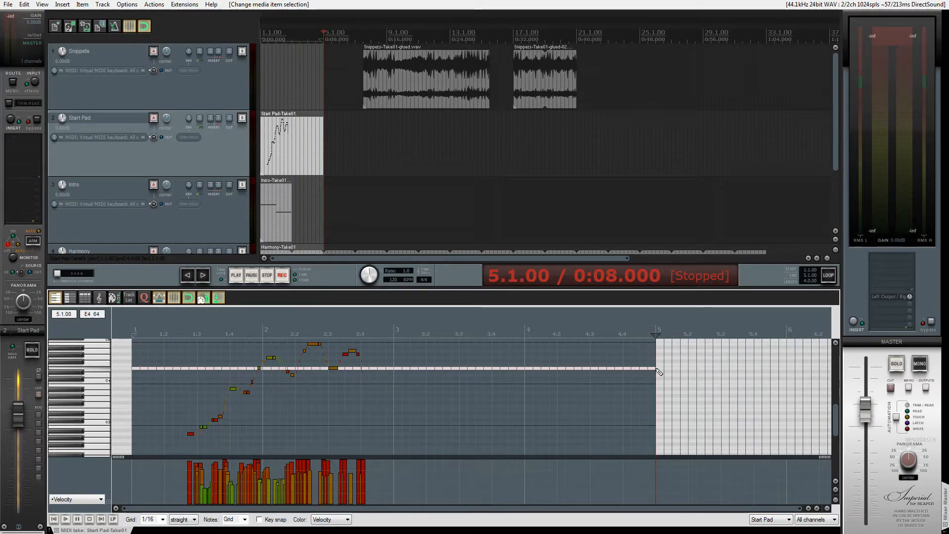
Check the MIDI editor preferences for the setting that extends the nearest media item beyond its bounds, leaving everything unchanged.
drag(320, 143, 331, 163)
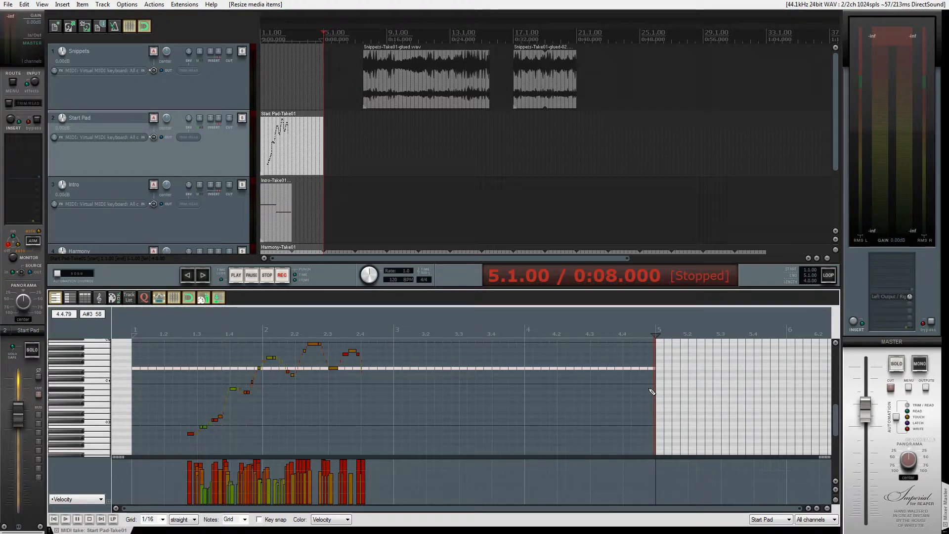
key(ctrl+p)
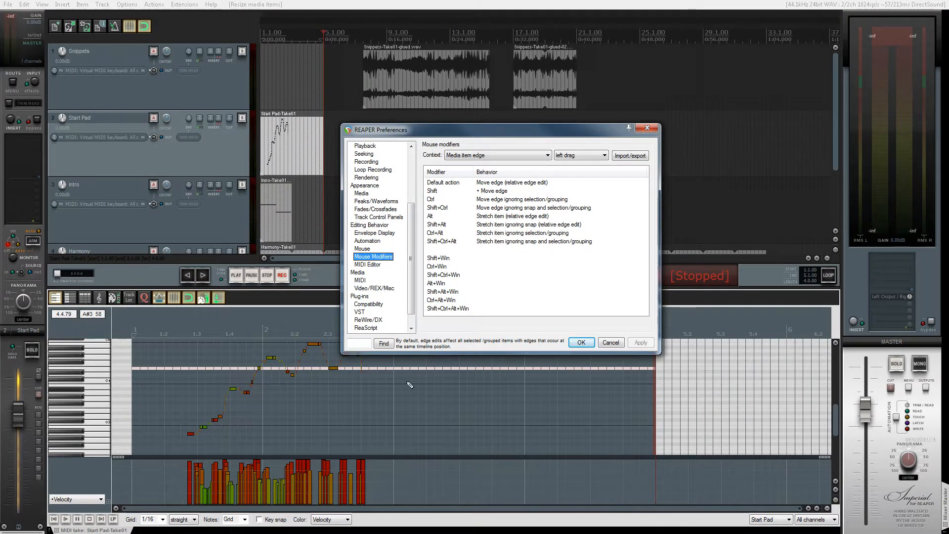
click(371, 264)
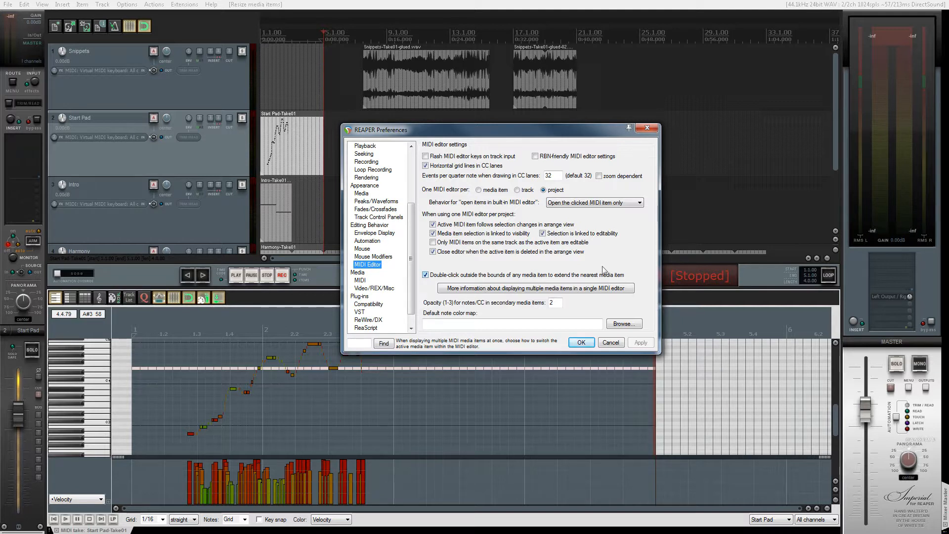
click(648, 129)
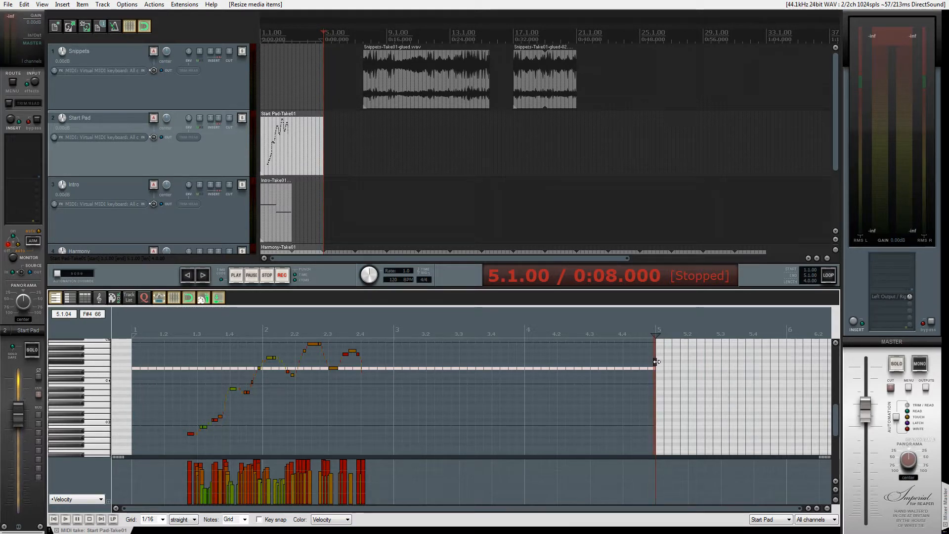
Move the end of the Start Pad item's MIDI source to bar 3 and back to bar 5, and clear the time selection.
drag(659, 360, 662, 393)
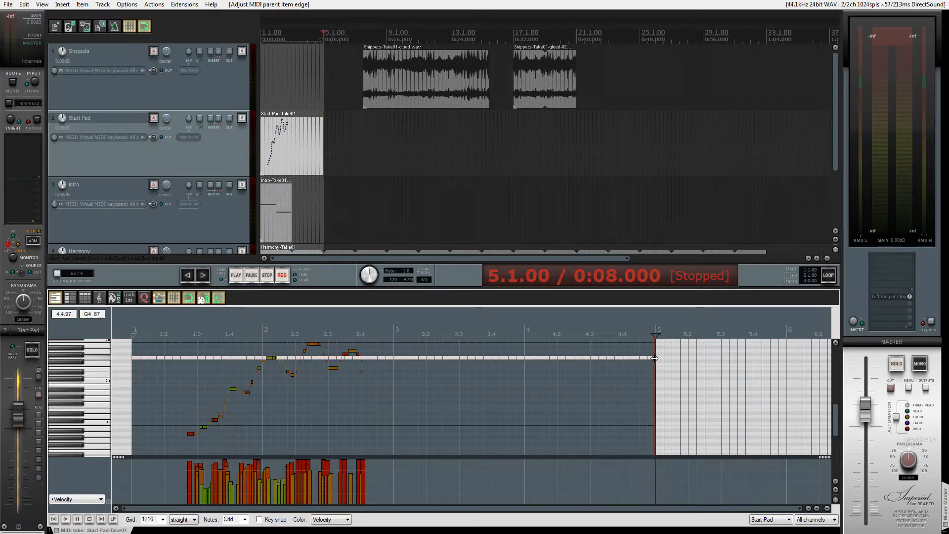
drag(643, 357, 394, 393)
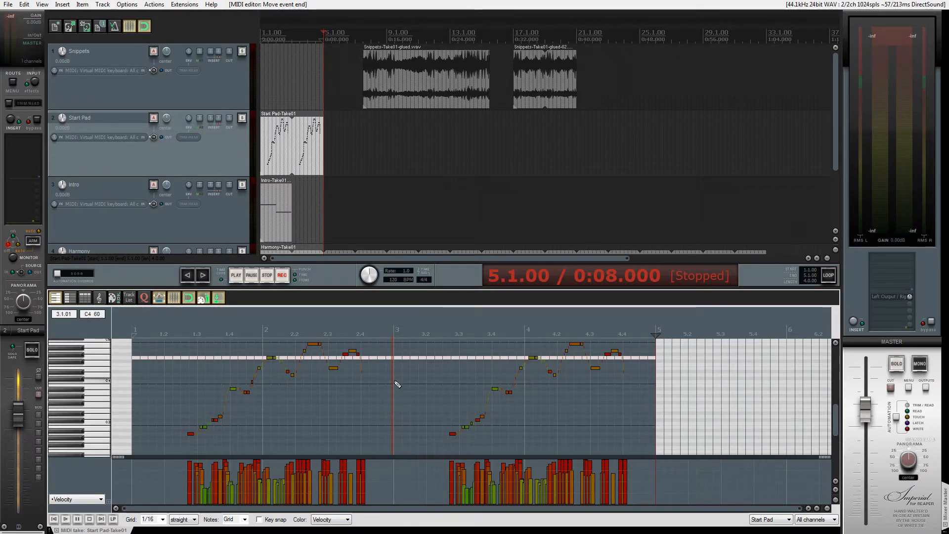
drag(392, 382, 656, 386)
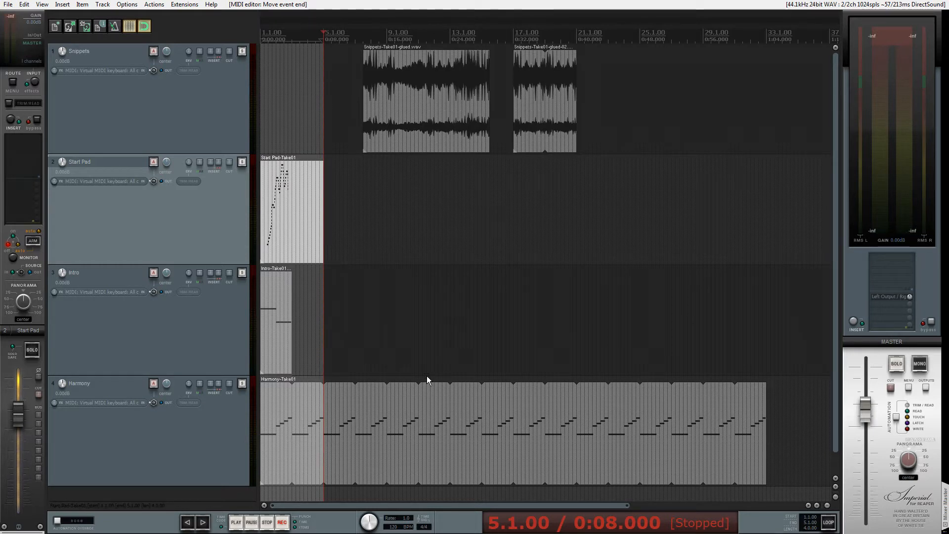
key(Escape)
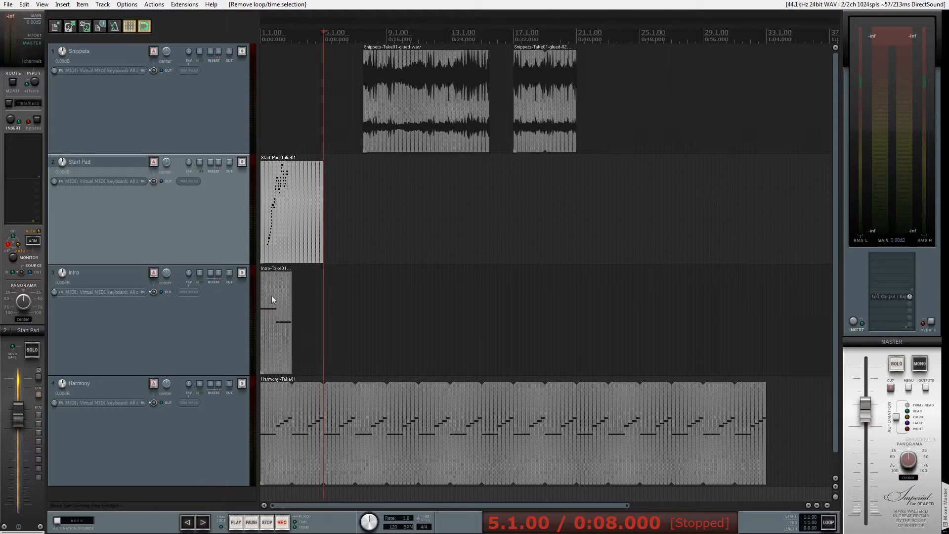
Examine the double click mouse modifiers for the Media item edge context in the preferences, leaving the default action unchanged.
drag(291, 297, 292, 336)
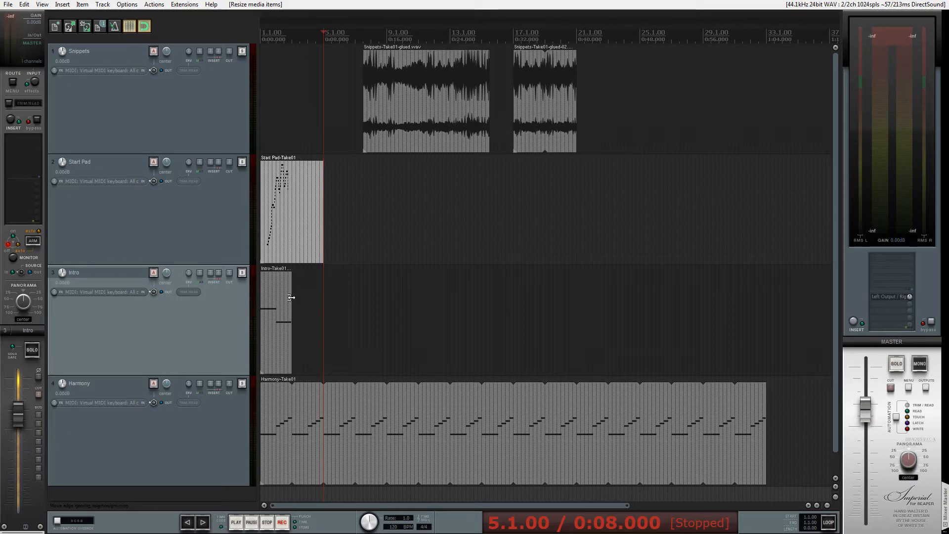
key(ctrl+p)
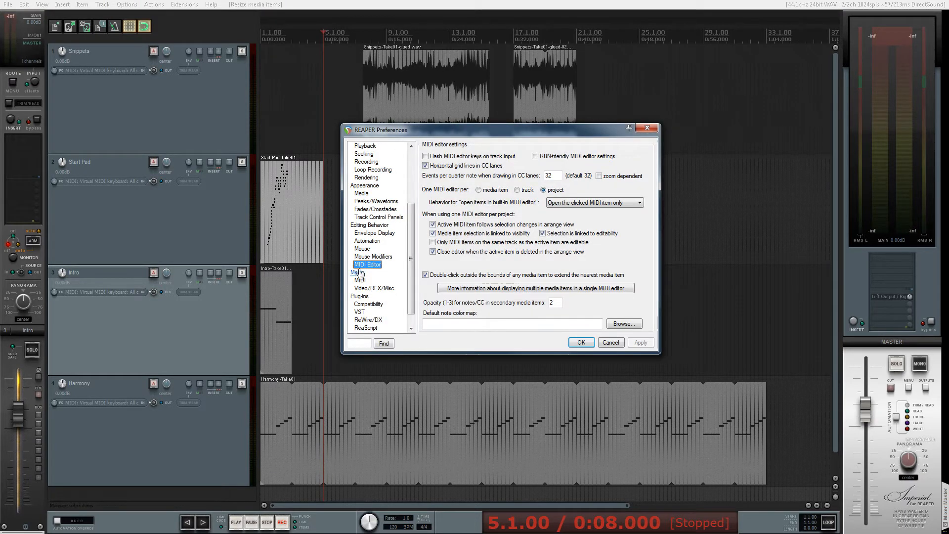
click(374, 257)
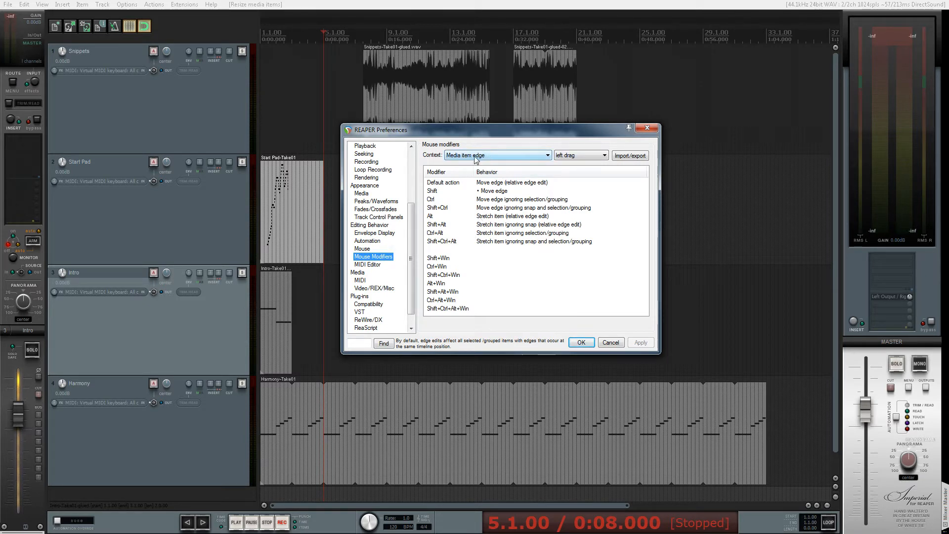
click(604, 156)
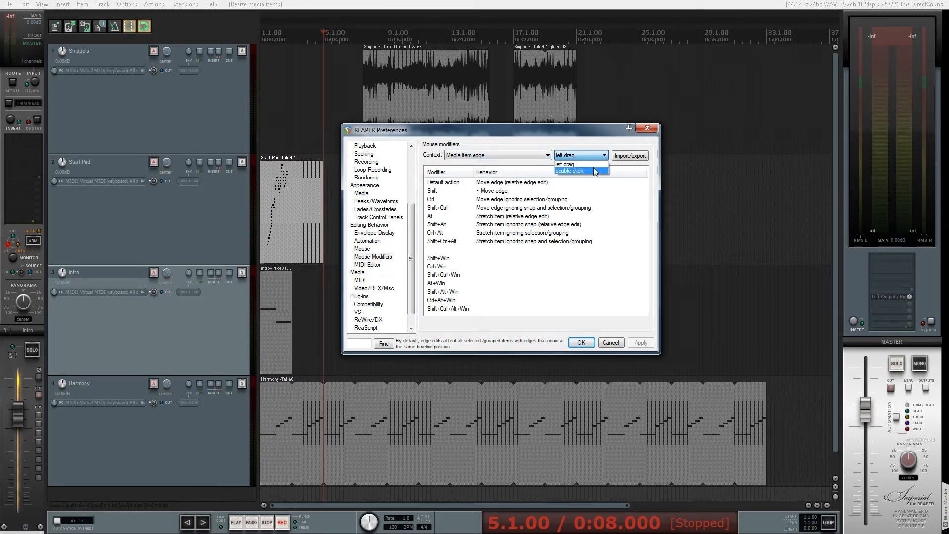
click(594, 170)
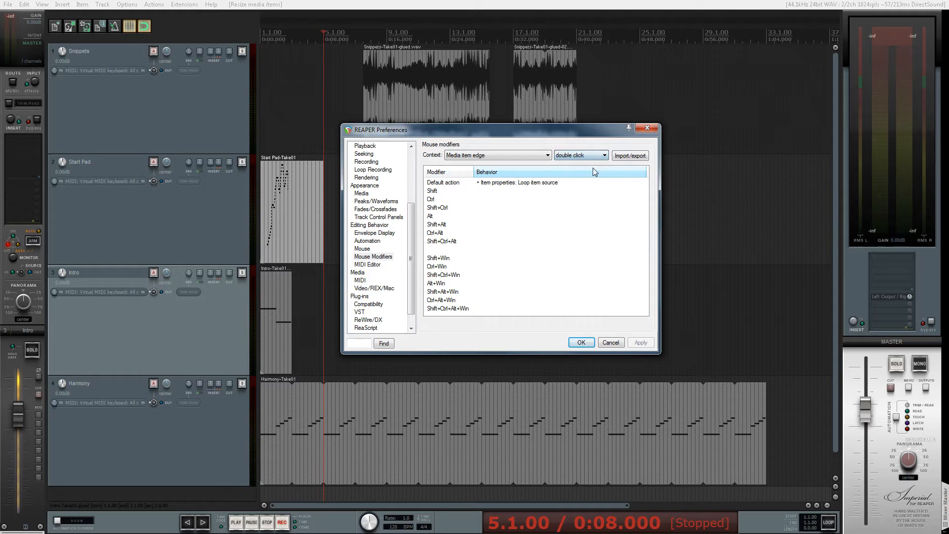
double_click(504, 186)
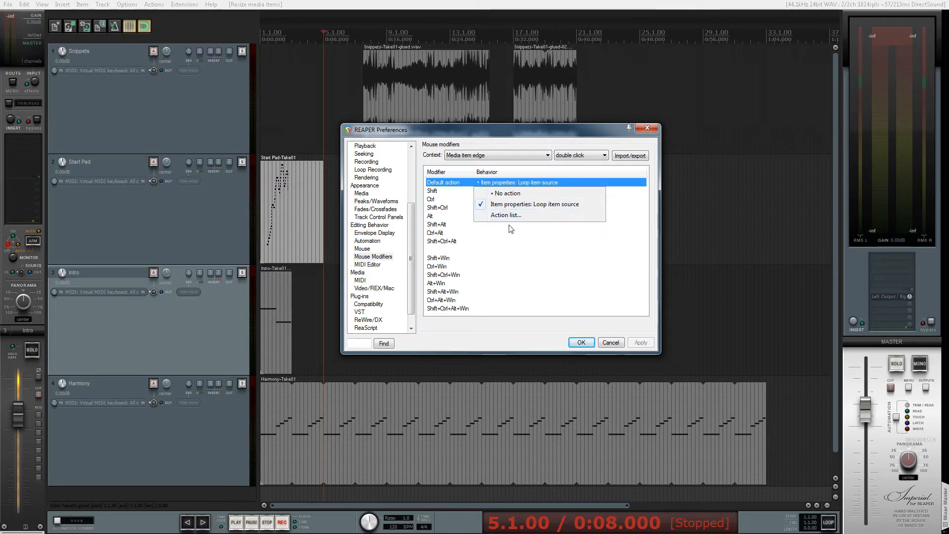
click(619, 191)
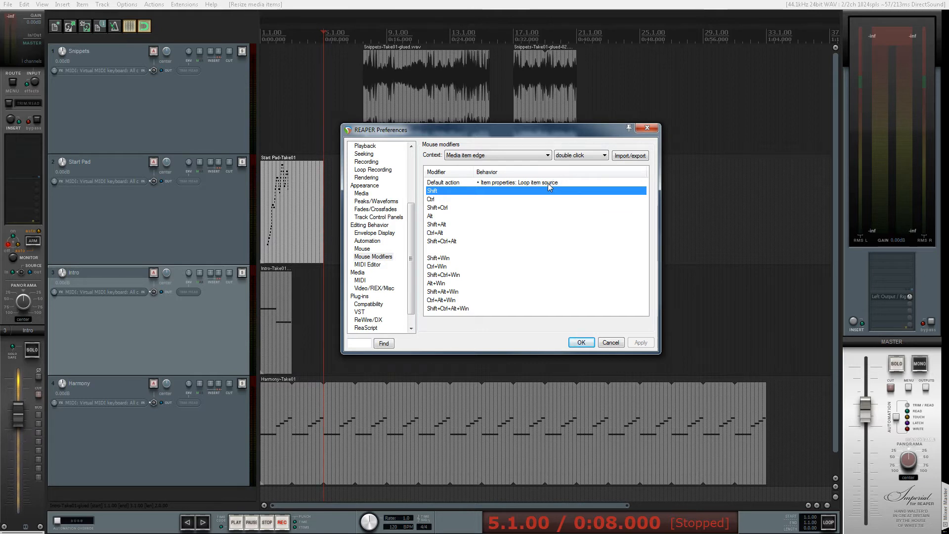
click(611, 343)
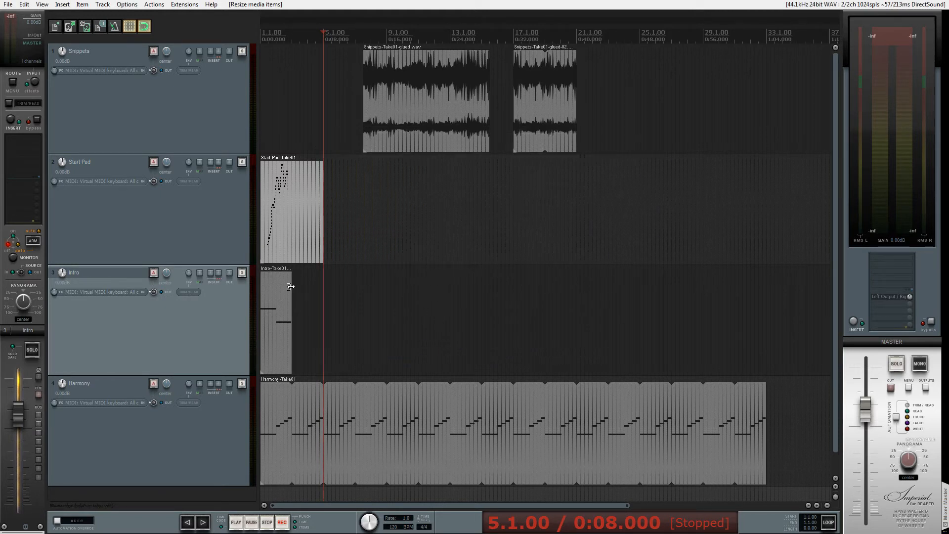
Toggle source looping from the Intro item's end edge and extend the item to 9.1.00.
click(290, 292)
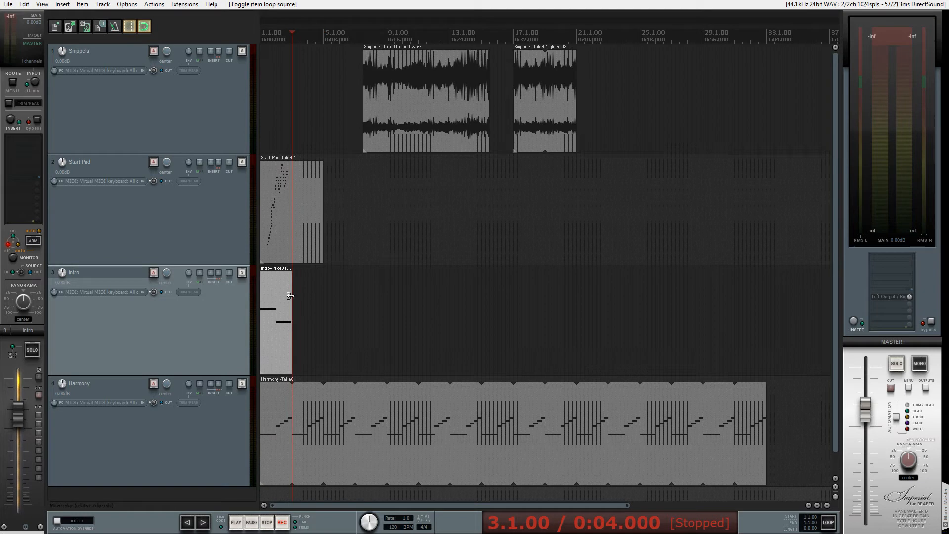
drag(291, 295, 384, 324)
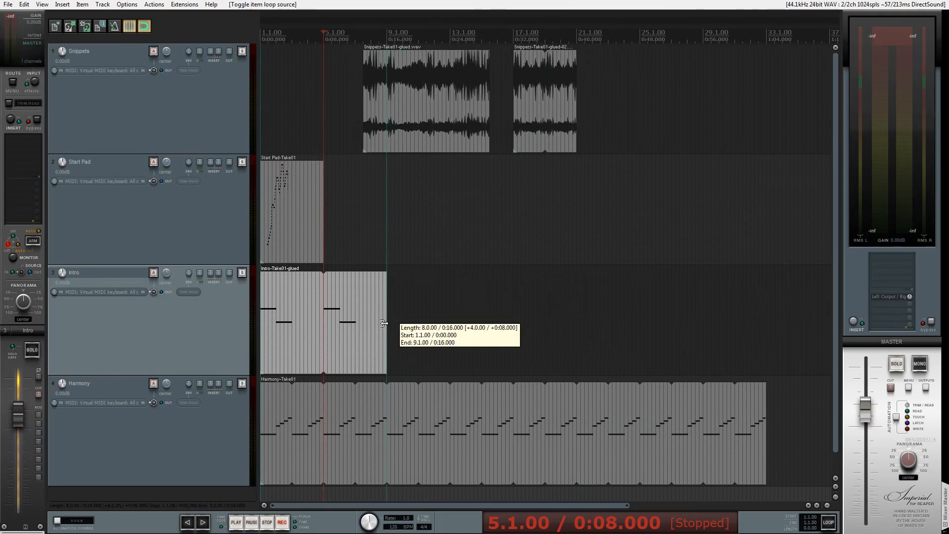